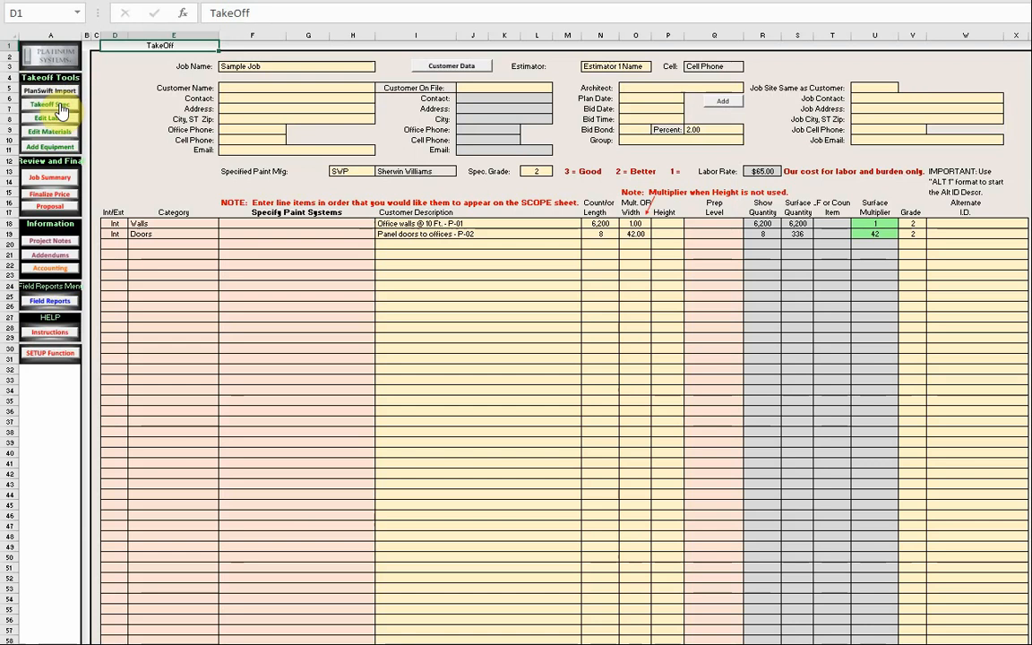
Step: Check the Job Summary, return to the takeoff sheet, and look through the paint systems offered for the Walls line
{"action": "left_click", "coordinate": [50, 178]}
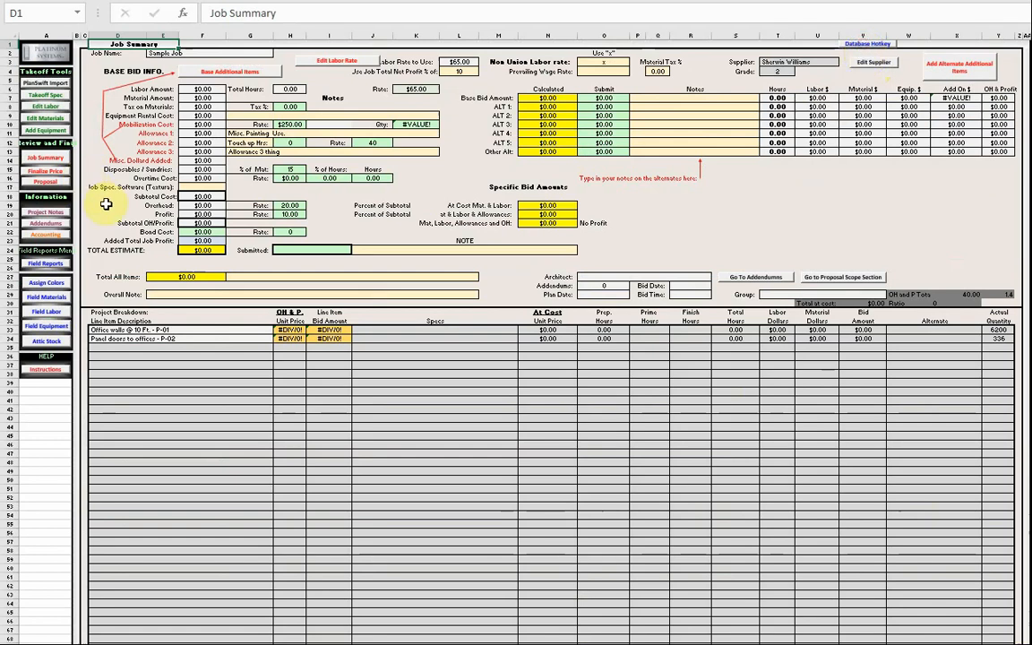
{"action": "left_click", "coordinate": [53, 97]}
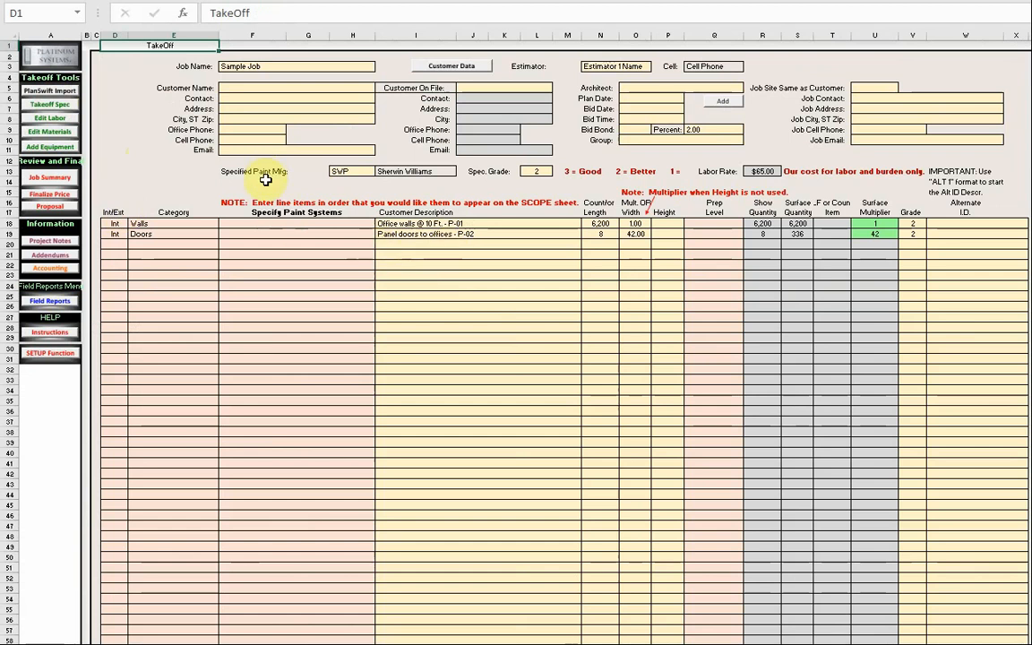
{"action": "left_click", "coordinate": [269, 223]}
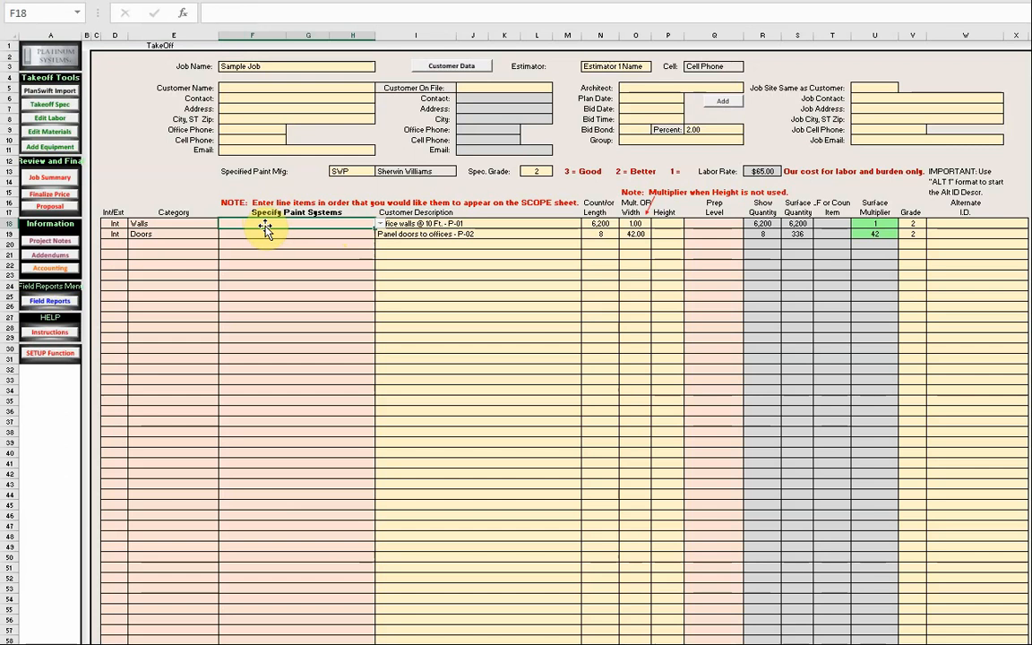
{"action": "left_click", "coordinate": [380, 227]}
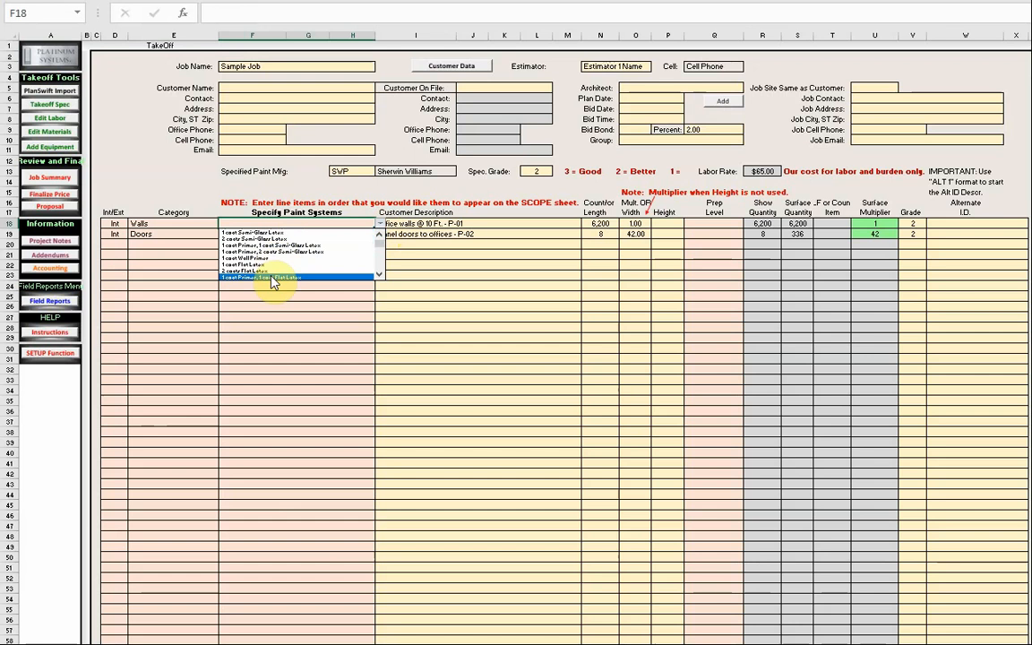
{"action": "left_click", "coordinate": [286, 224]}
{"action": "left_click", "coordinate": [408, 225]}
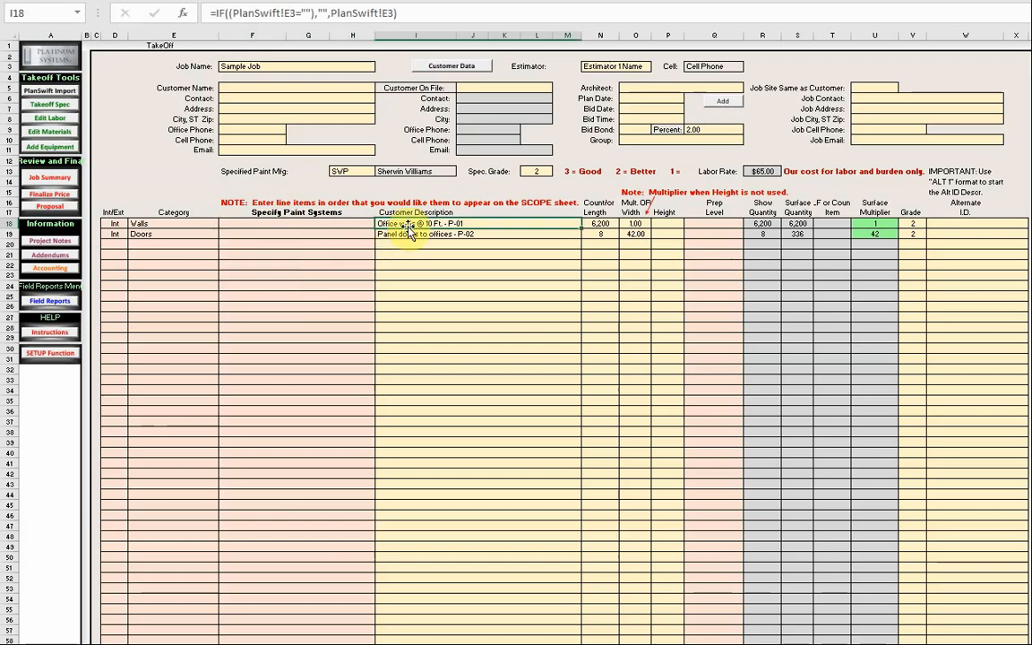
{"action": "left_click", "coordinate": [321, 223]}
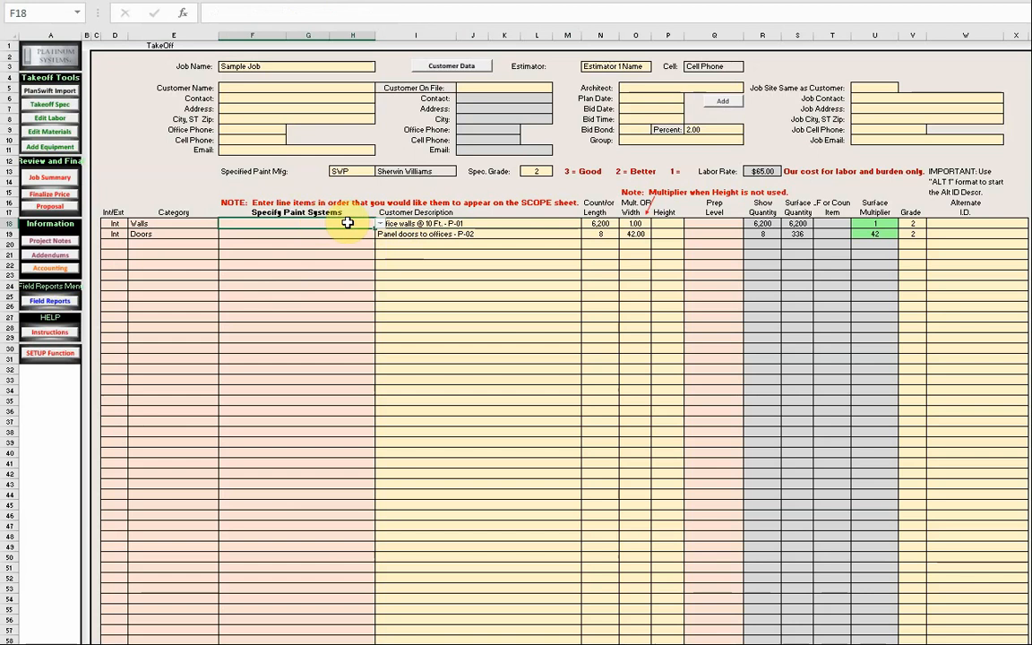
{"action": "left_click", "coordinate": [380, 224]}
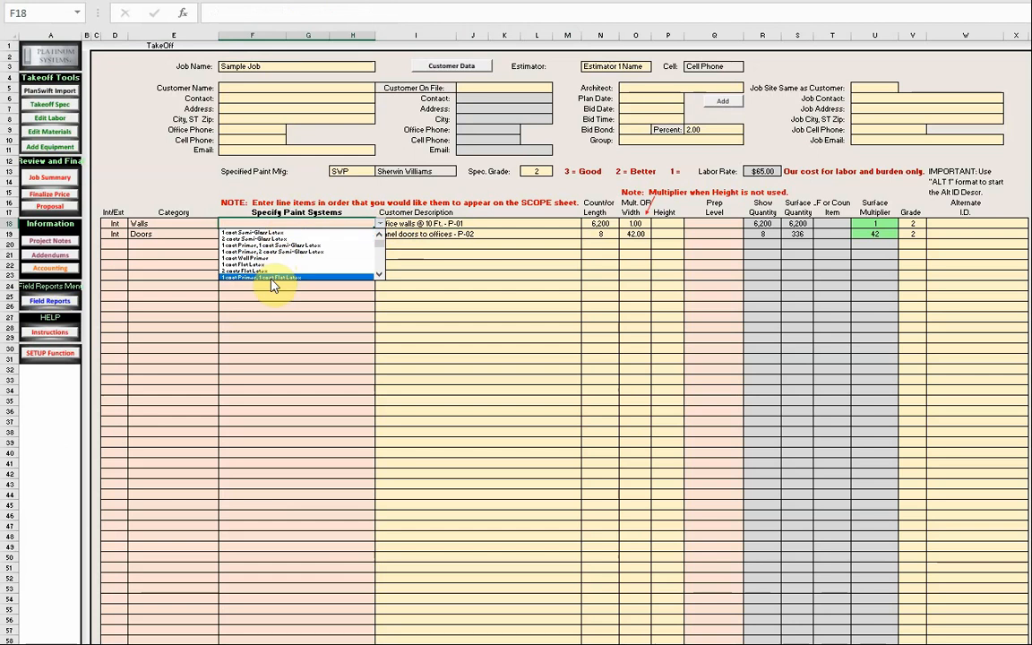
{"action": "left_click", "coordinate": [299, 221]}
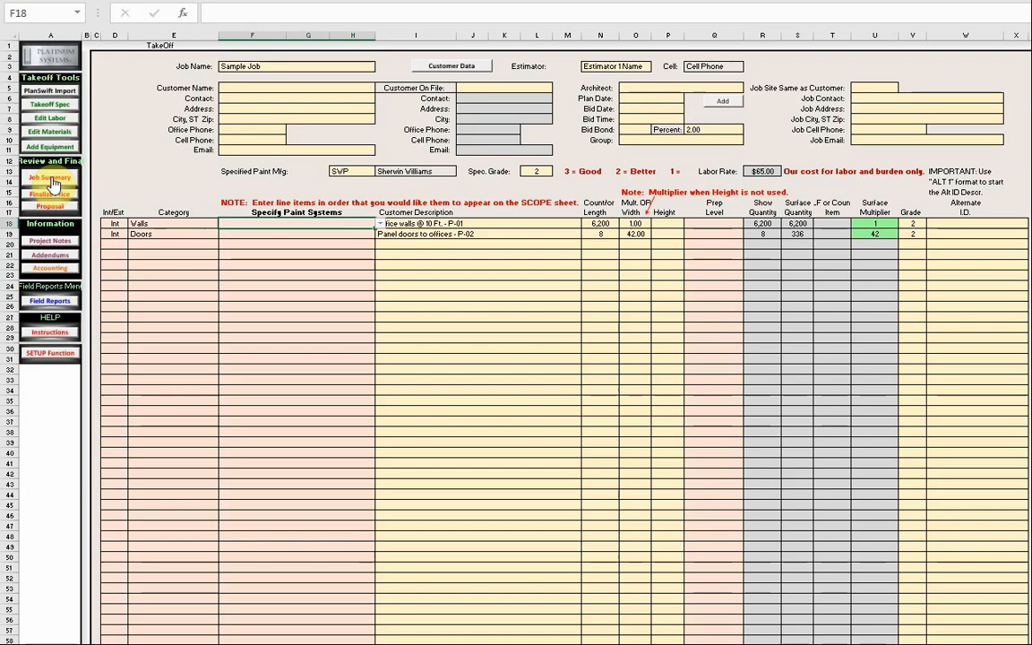
Step: Open the Mfg. Data database and review the All_Mat_List and the Sherwin Williams primer names, spreads and prices
{"action": "left_click", "coordinate": [51, 181]}
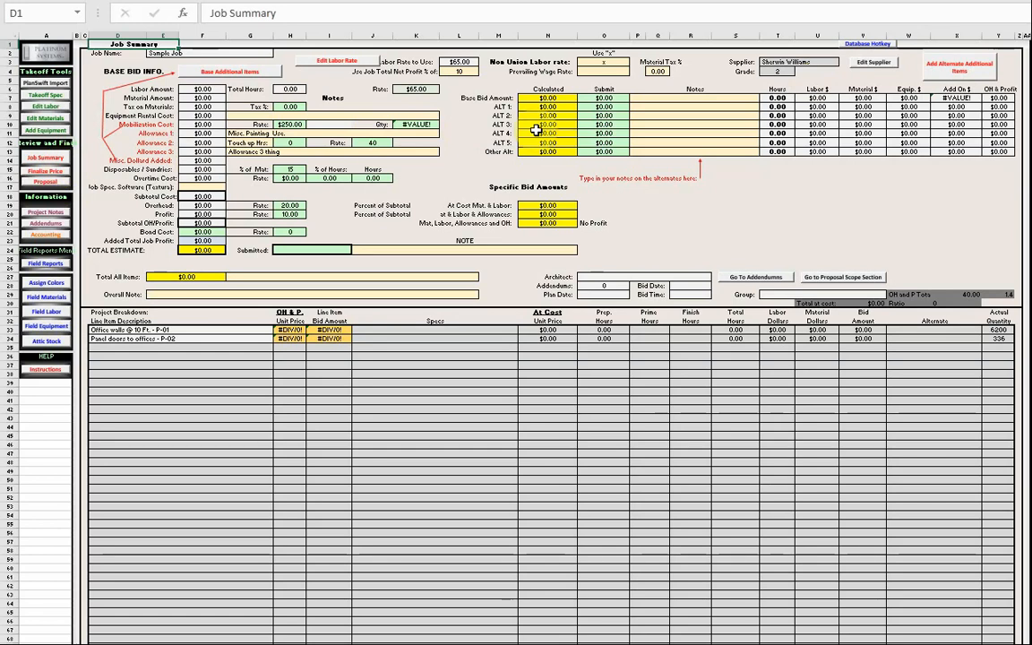
{"action": "left_click", "coordinate": [858, 45]}
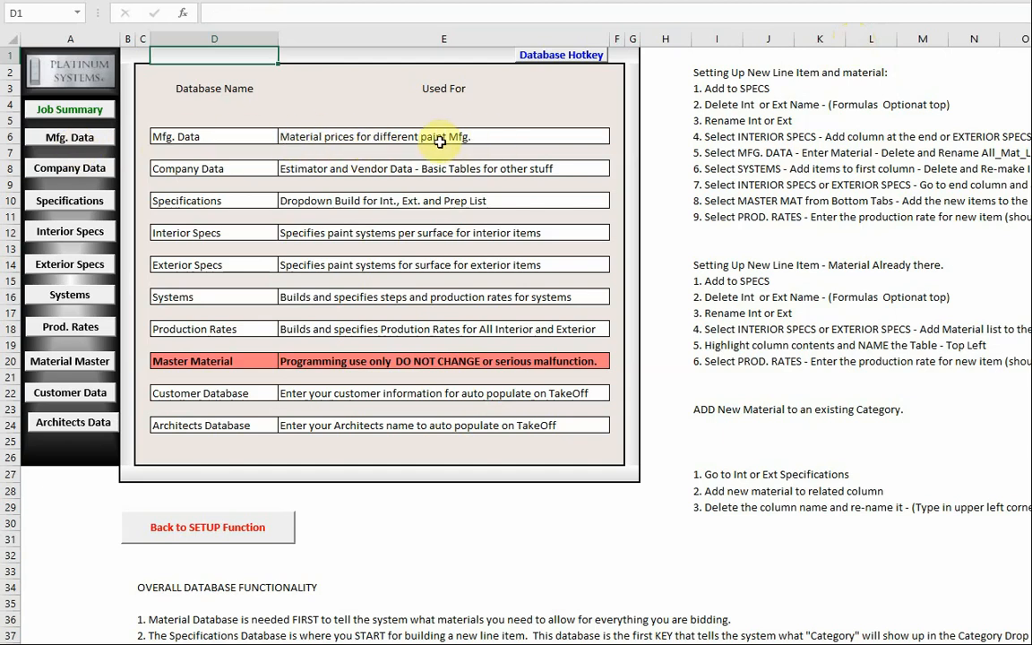
{"action": "left_click", "coordinate": [81, 139]}
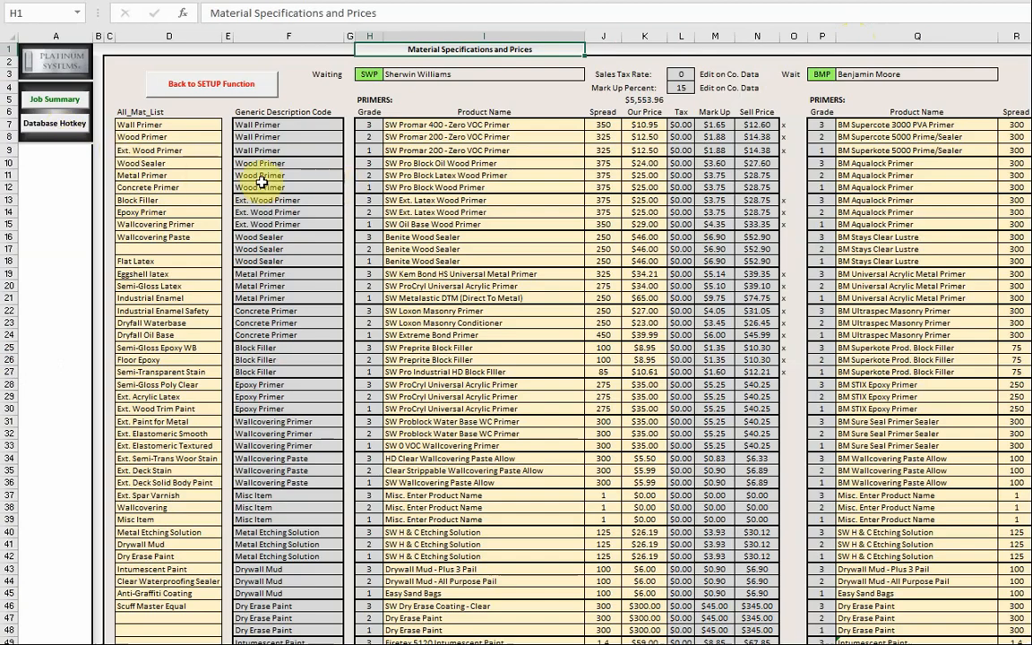
{"action": "left_click", "coordinate": [130, 197]}
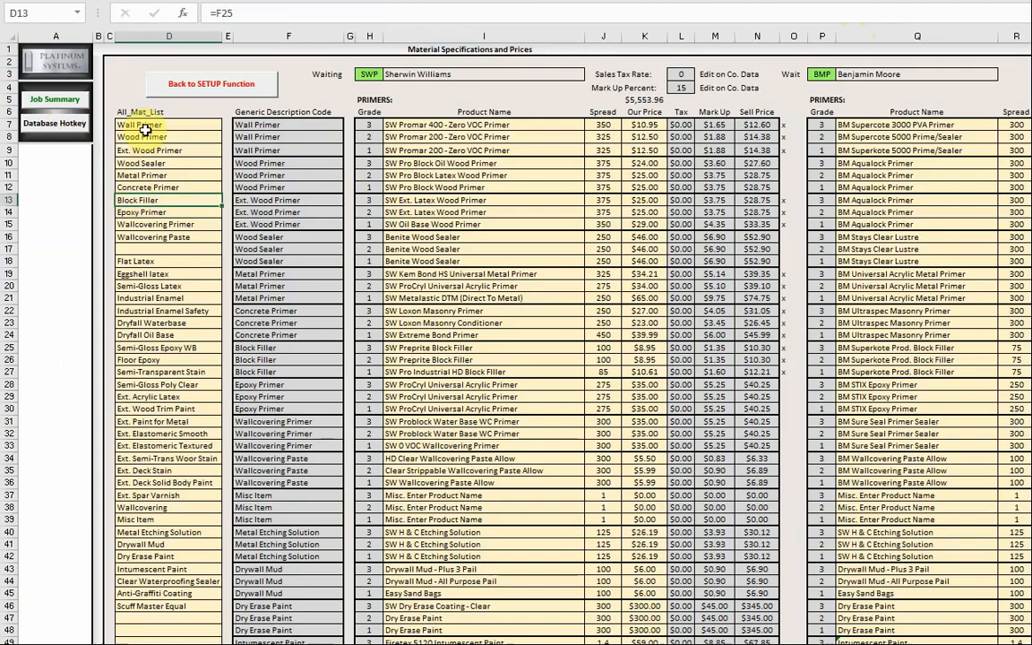
{"action": "left_click_drag", "start_coordinate": [129, 125], "coordinate": [154, 484]}
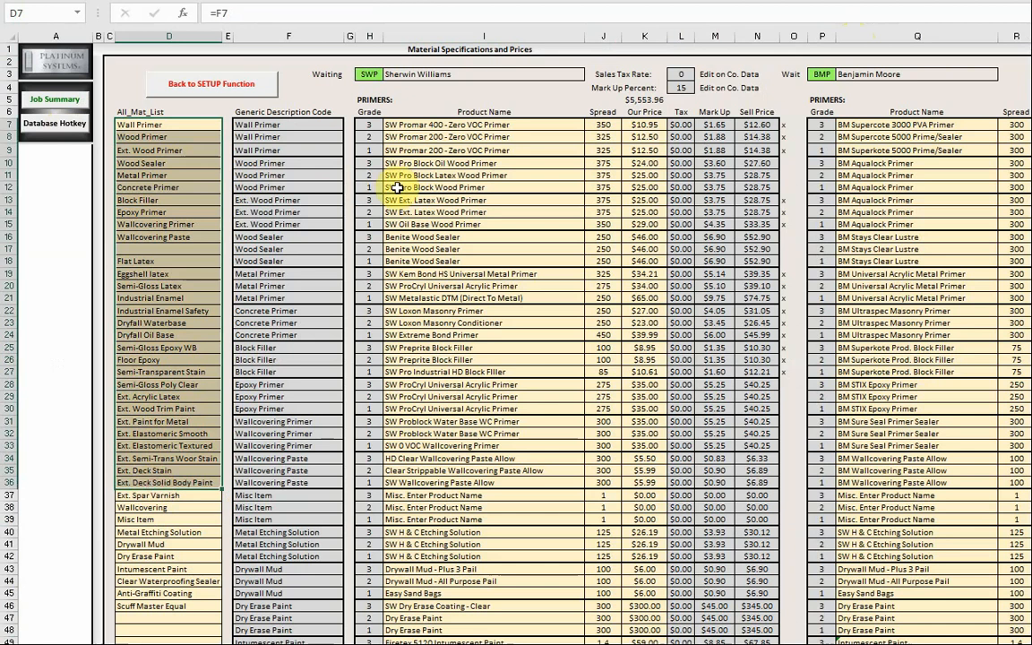
{"action": "left_click", "coordinate": [398, 130]}
{"action": "left_click_drag", "start_coordinate": [398, 130], "coordinate": [644, 484]}
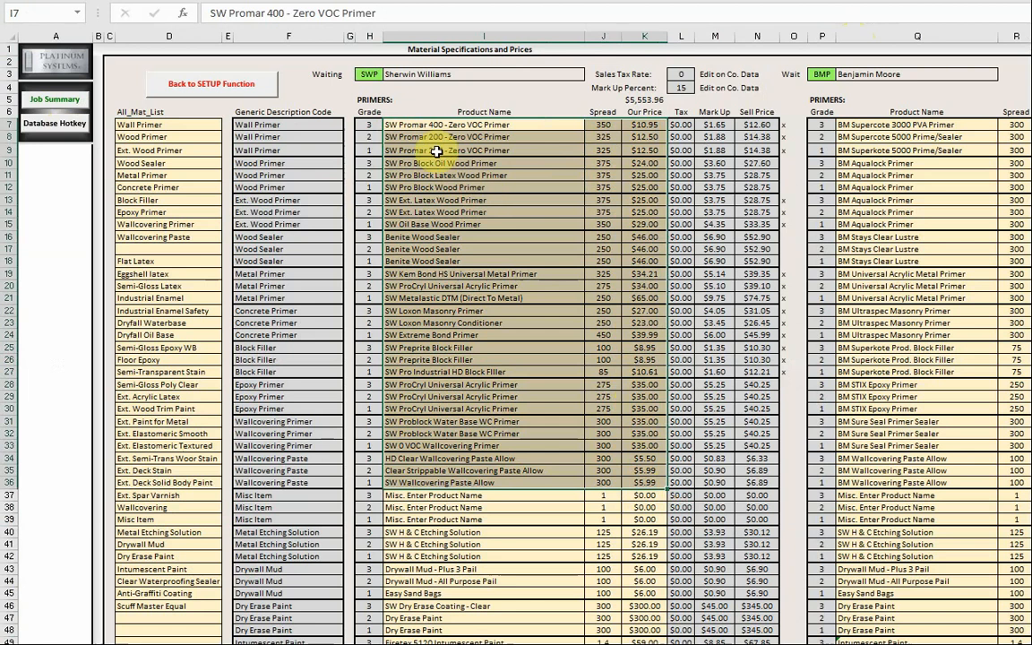
{"action": "left_click", "coordinate": [415, 128]}
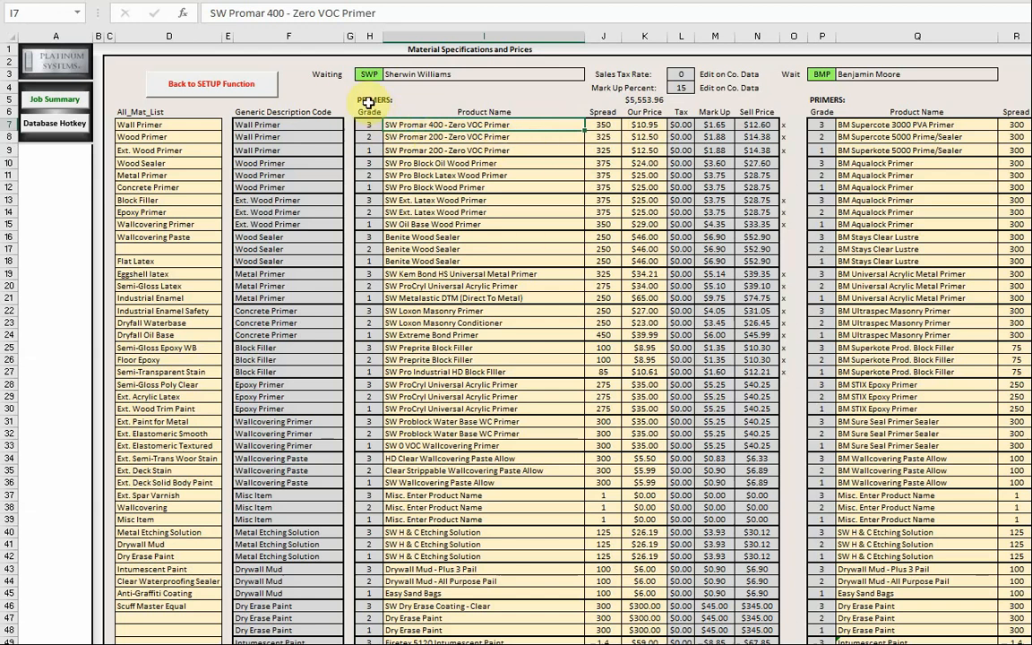
Step: Examine the Primers and Finish Materials sections of the material prices sheet and return to the database menu
{"action": "left_click_drag", "start_coordinate": [370, 100], "coordinate": [551, 114]}
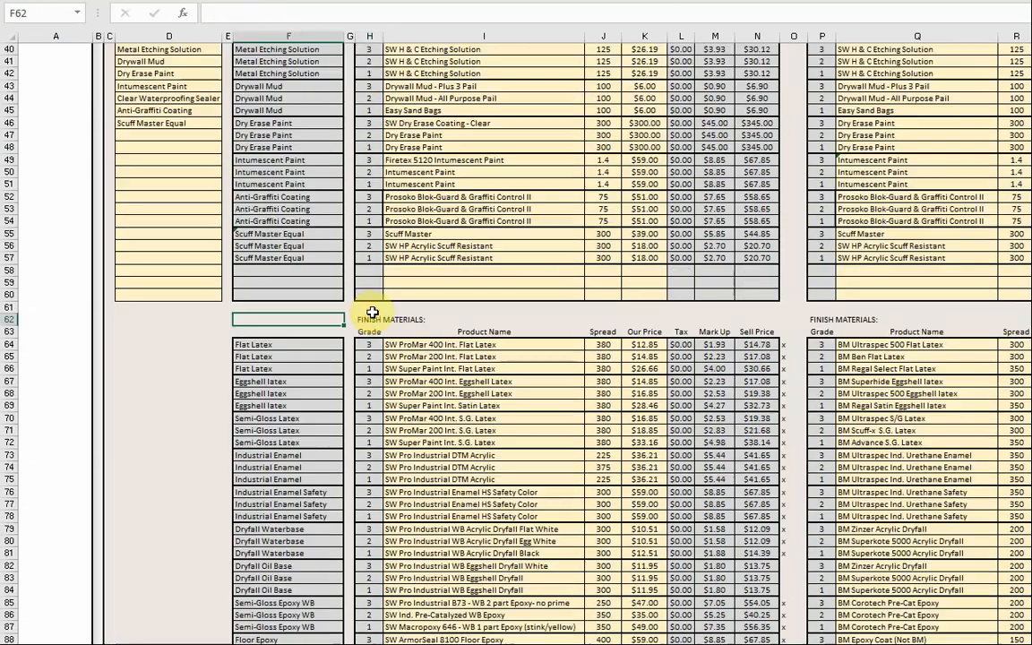
{"action": "left_click_drag", "start_coordinate": [369, 319], "coordinate": [426, 329]}
{"action": "key", "text": "ctrl+v"}
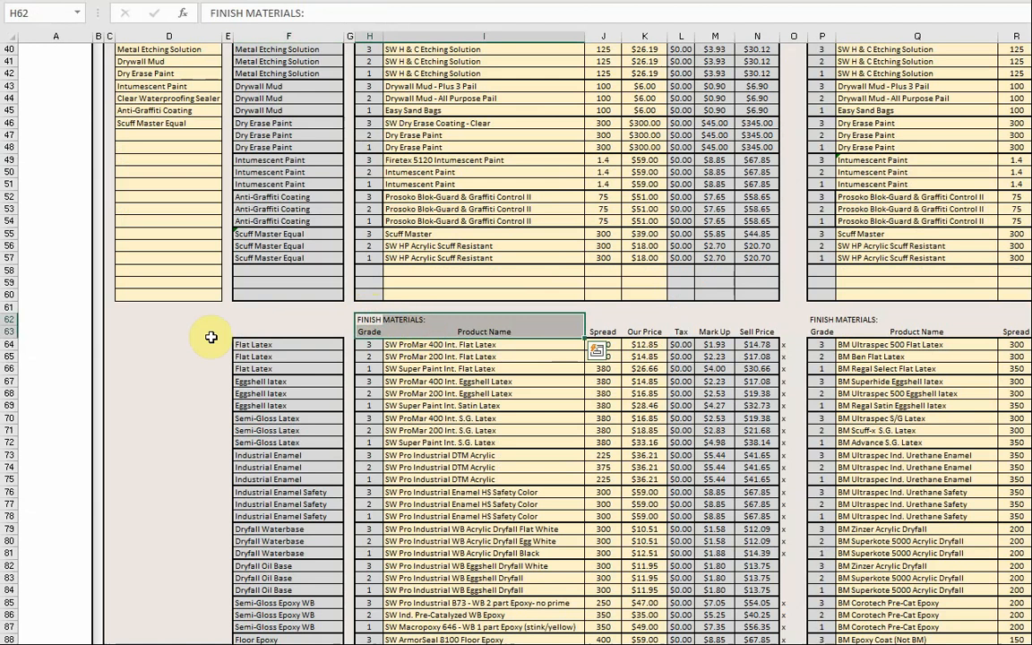
{"action": "left_click", "coordinate": [19, 320]}
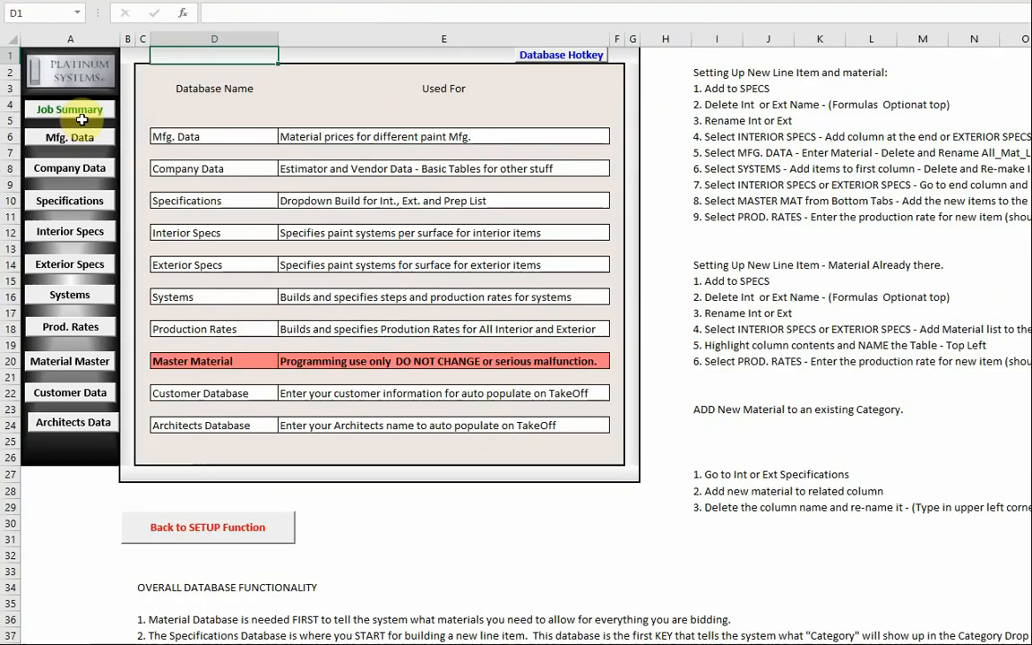
{"action": "left_click", "coordinate": [58, 128]}
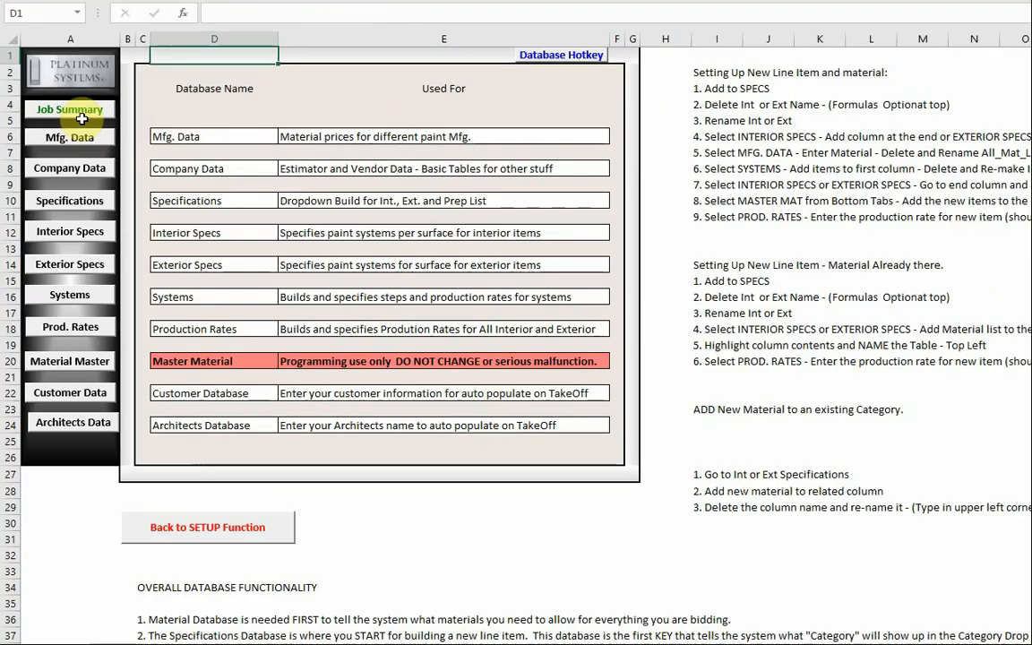
Step: Open the Specifications database, review the interior and exterior category lists, and return to the database menu
{"action": "left_click", "coordinate": [72, 201]}
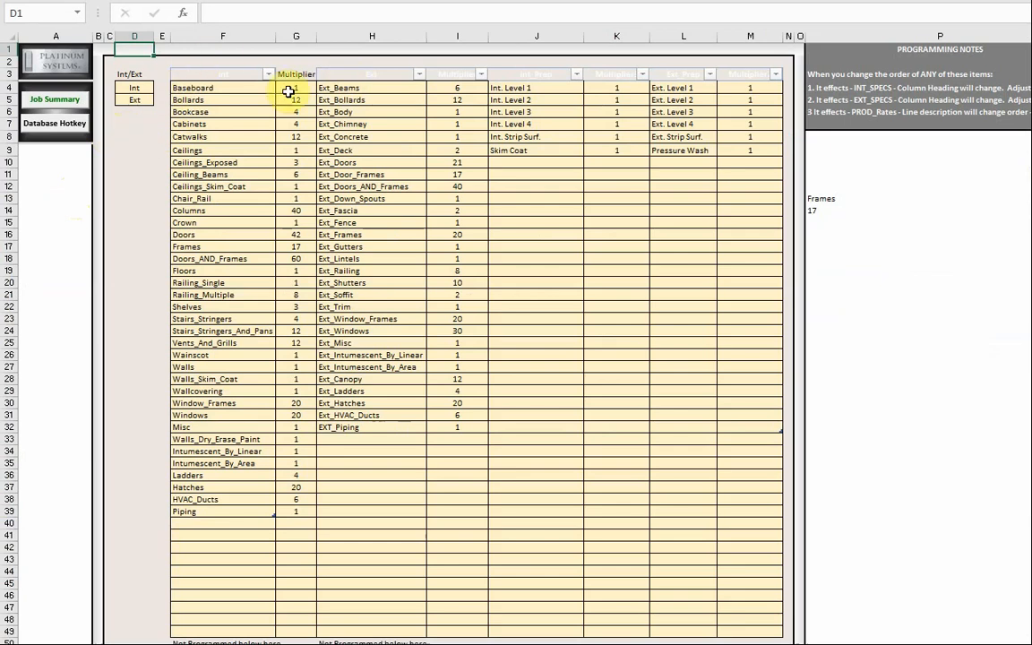
{"action": "left_click_drag", "start_coordinate": [188, 88], "coordinate": [200, 508]}
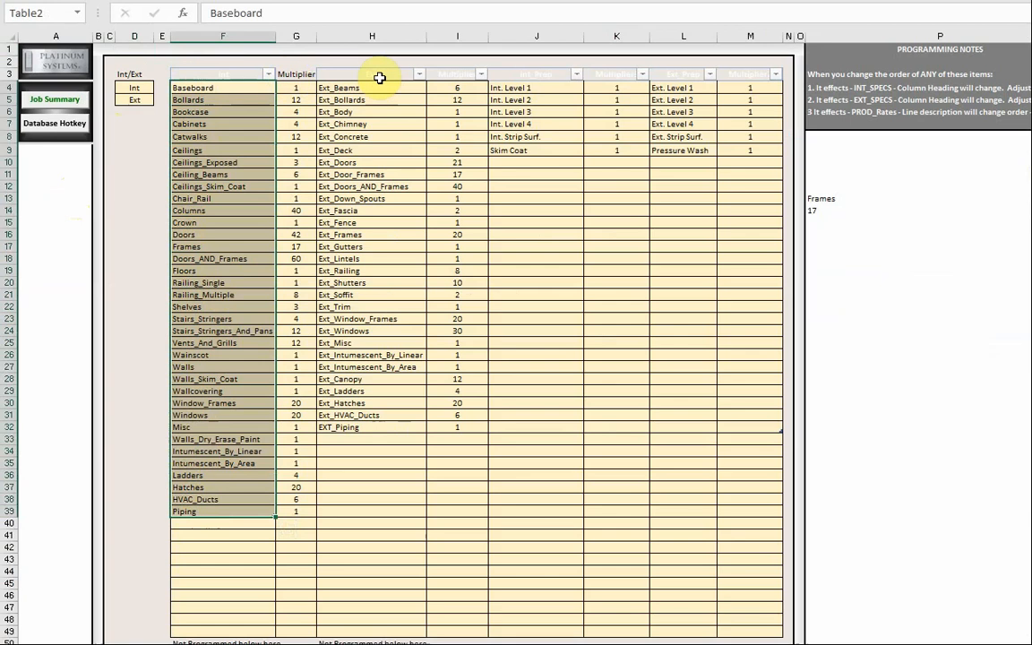
{"action": "left_click_drag", "start_coordinate": [379, 77], "coordinate": [395, 452]}
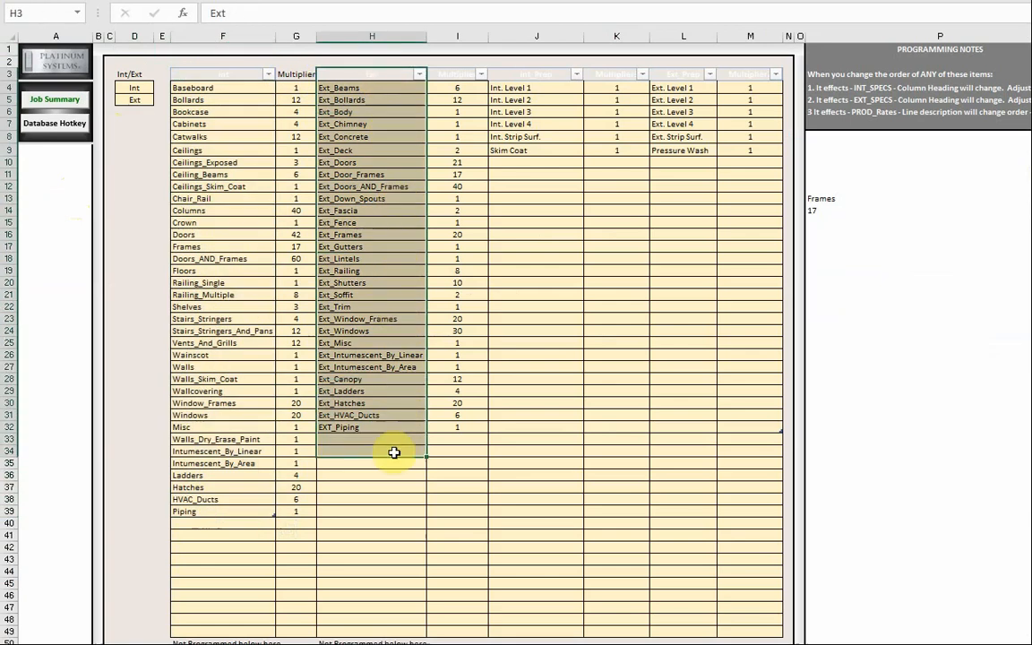
{"action": "left_click", "coordinate": [342, 417]}
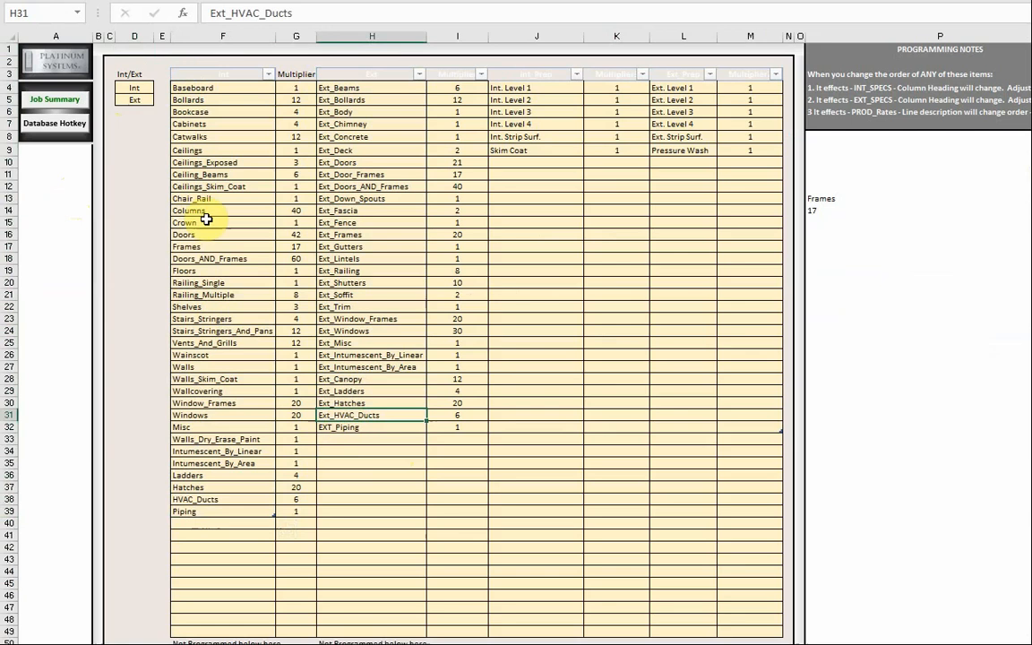
{"action": "left_click", "coordinate": [198, 97]}
{"action": "left_click_drag", "start_coordinate": [198, 96], "coordinate": [213, 511]}
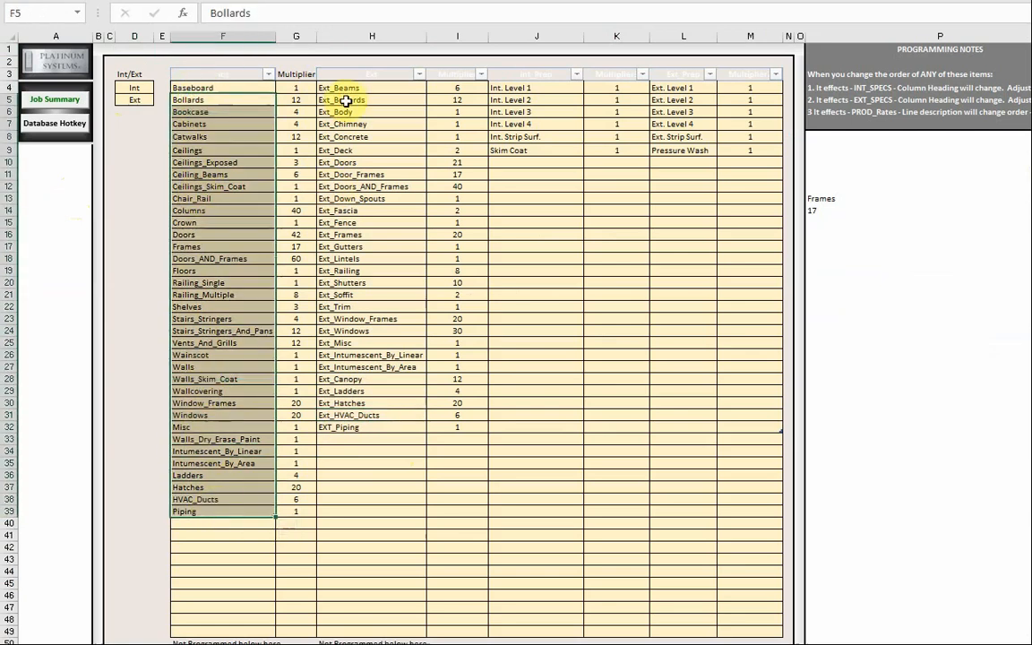
{"action": "left_click_drag", "start_coordinate": [341, 88], "coordinate": [339, 431]}
{"action": "left_click", "coordinate": [55, 123]}
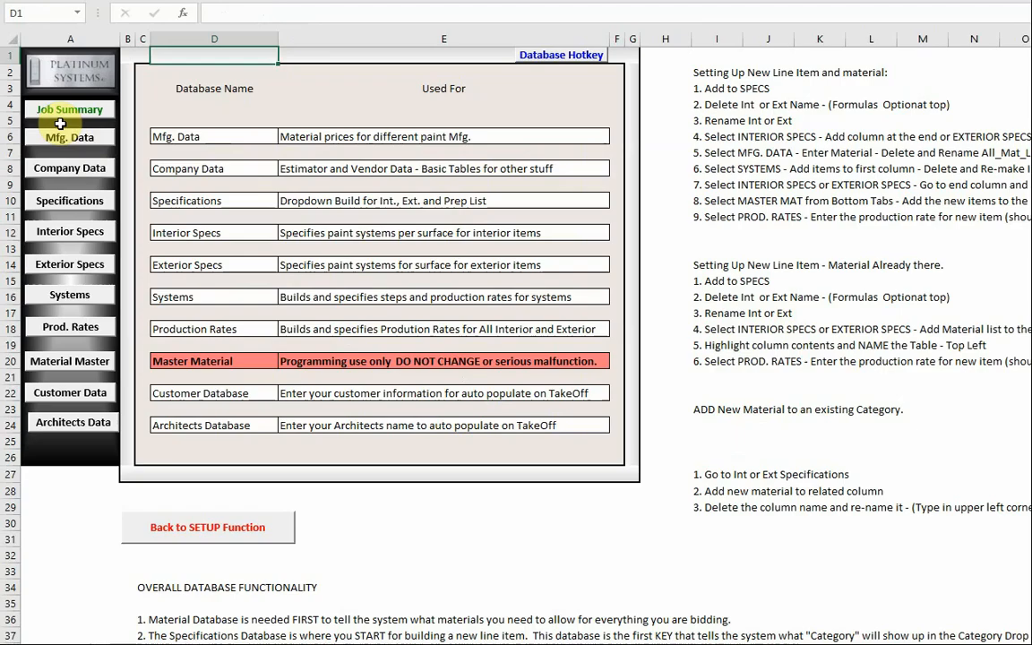
Step: Open the Interior Specs database and examine the paint systems listed for Baseboard and Walls
{"action": "left_click", "coordinate": [71, 235]}
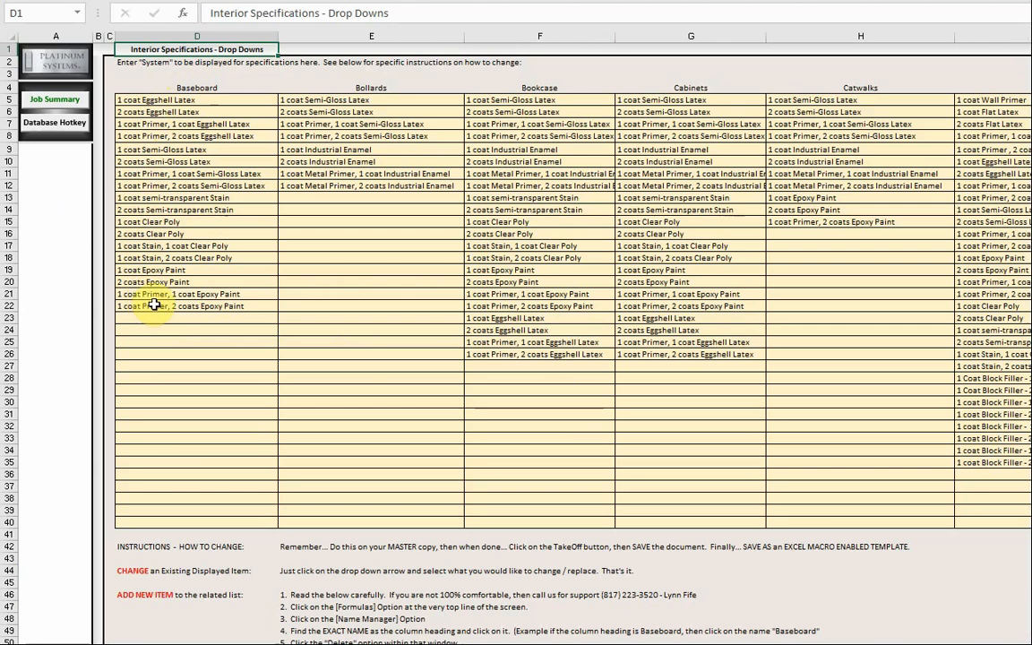
{"action": "left_click", "coordinate": [188, 185]}
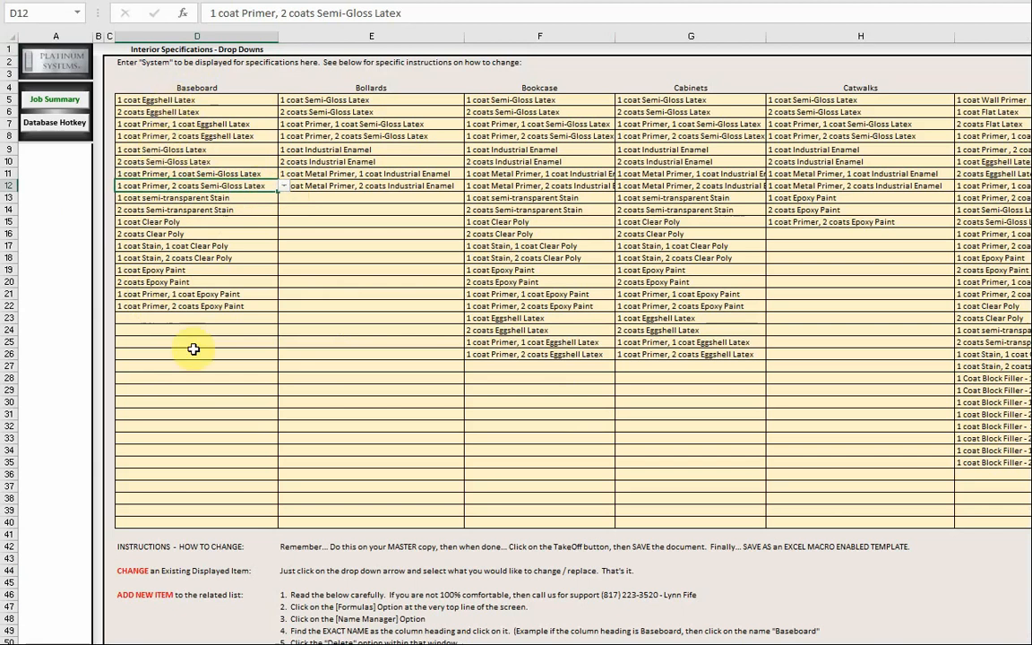
{"action": "left_click_drag", "start_coordinate": [982, 644], "coordinate": [1029, 644]}
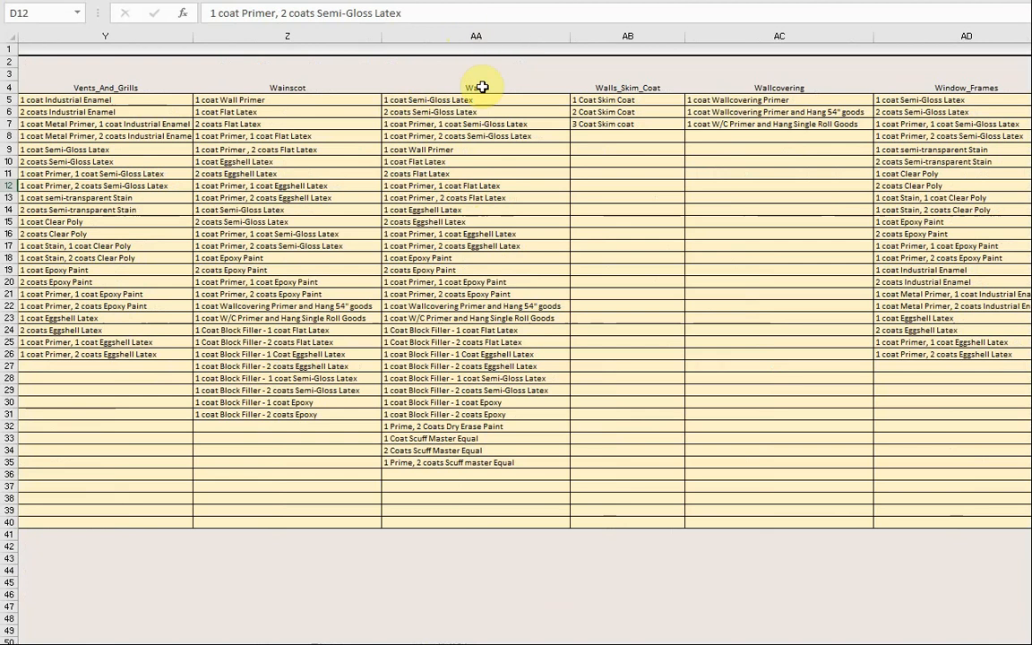
Step: Copy the Walls paint systems in AA5:AA36 into the Wallcovering column, starting at cell AC9
{"action": "left_click_drag", "start_coordinate": [433, 102], "coordinate": [438, 475]}
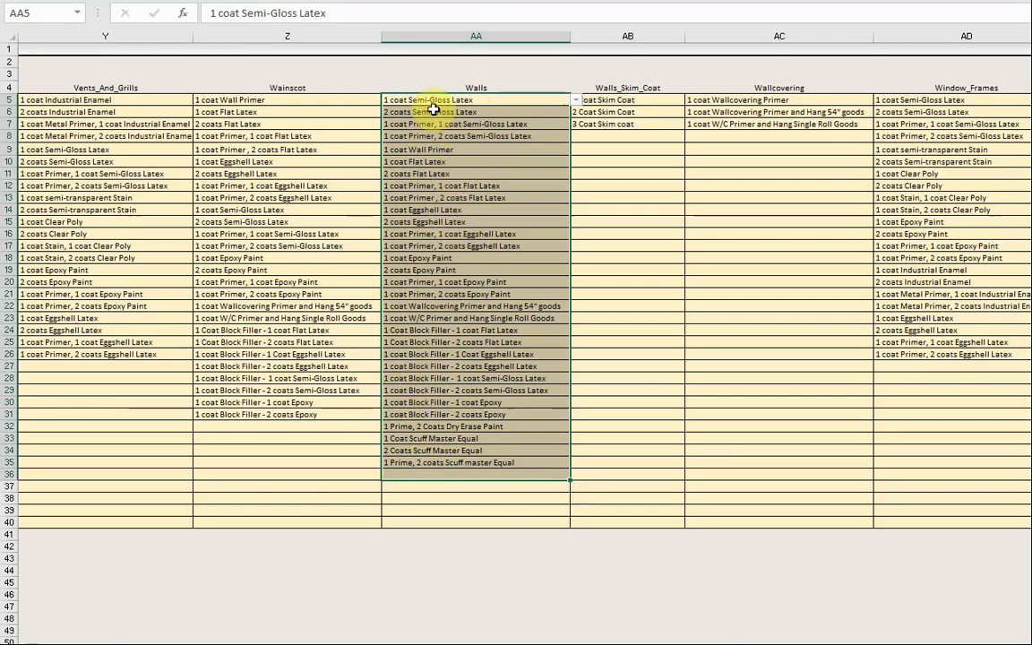
{"action": "key", "text": "ctrl+c"}
{"action": "key", "text": "ctrl+q"}
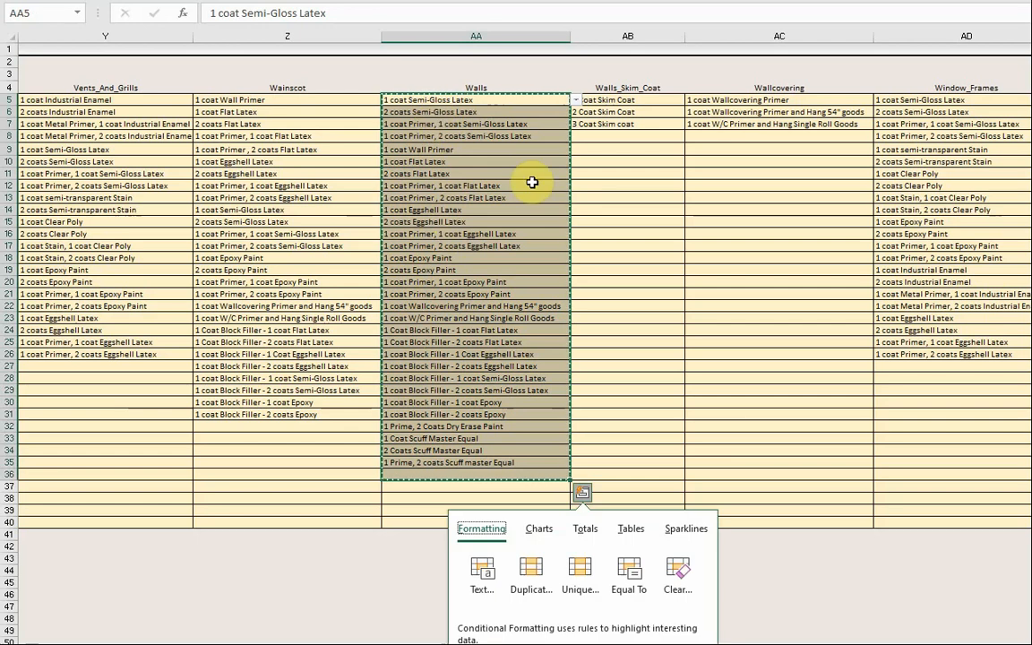
{"action": "left_click", "coordinate": [701, 151]}
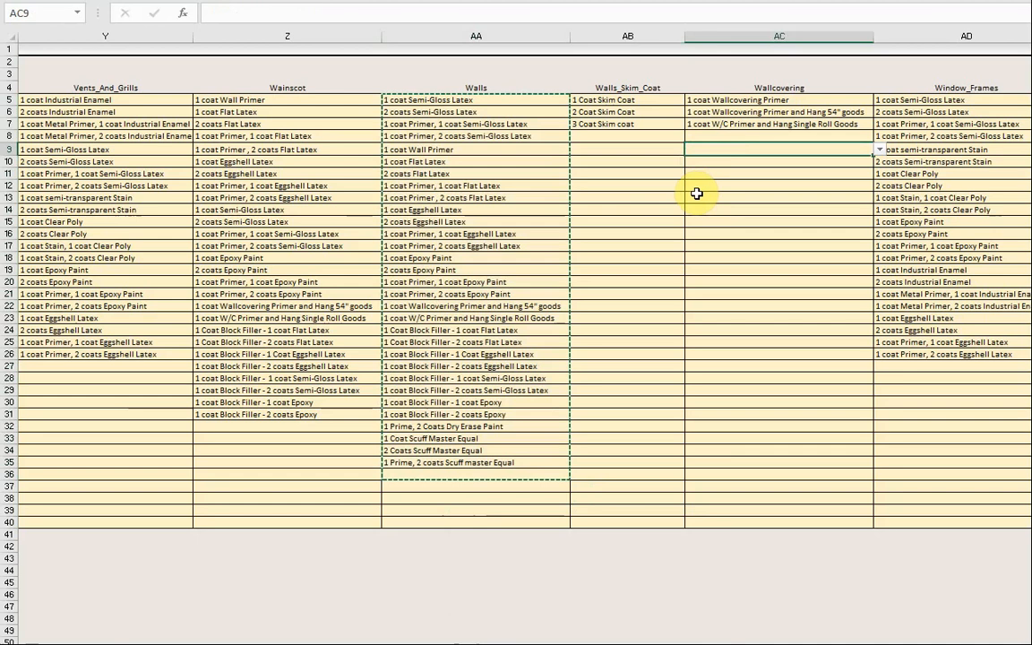
{"action": "key", "text": "ctrl+v"}
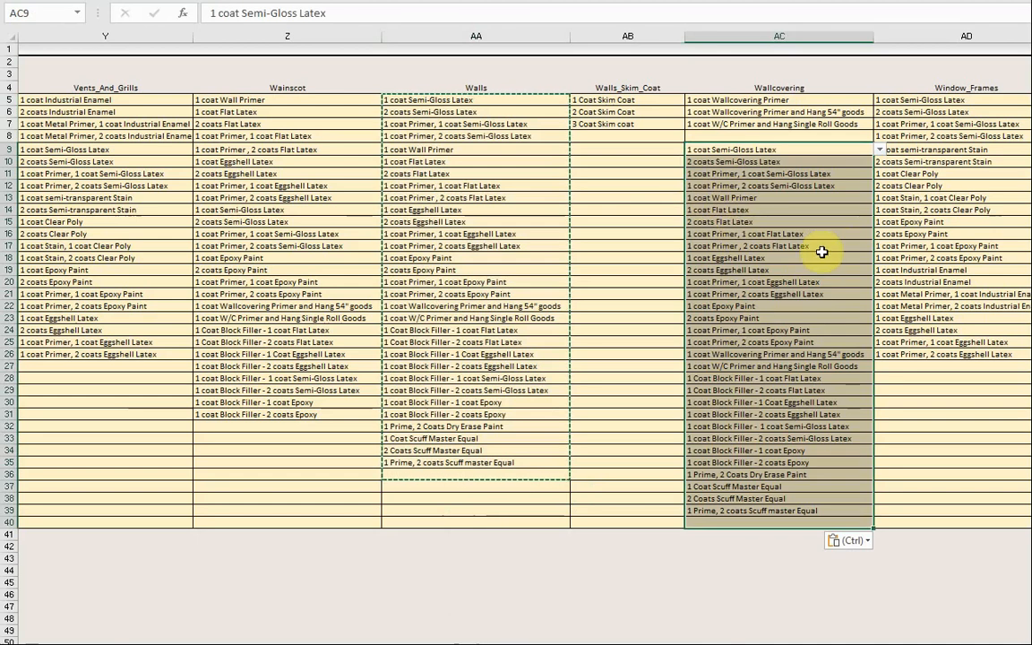
Step: Highlight the Walls paint systems in AA5:AA35 to check the list's range name
{"action": "left_click", "coordinate": [404, 101]}
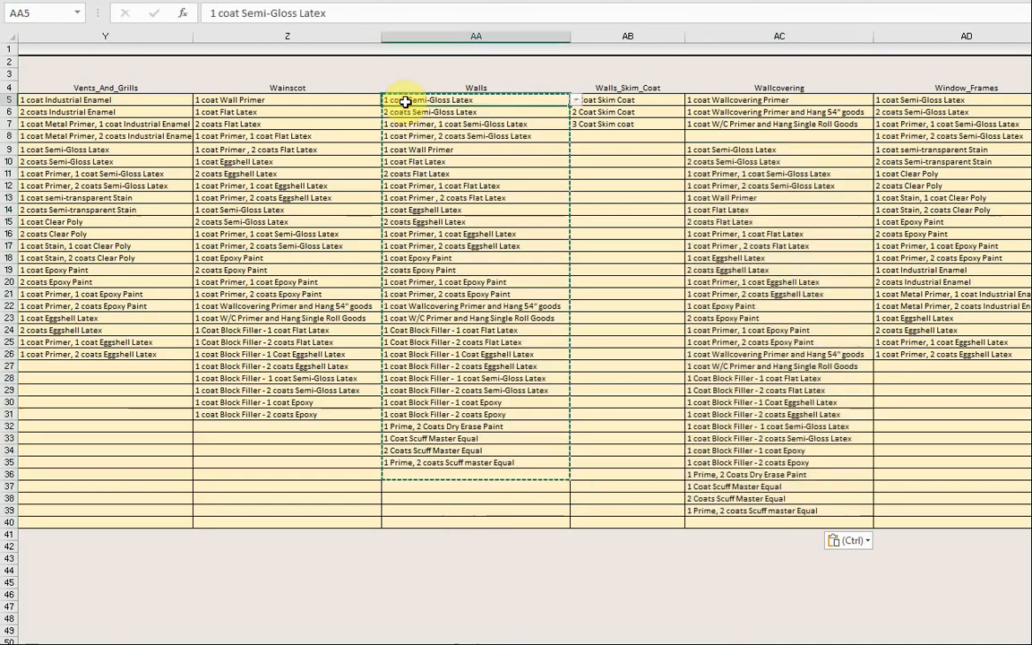
{"action": "left_click_drag", "start_coordinate": [405, 102], "coordinate": [399, 456]}
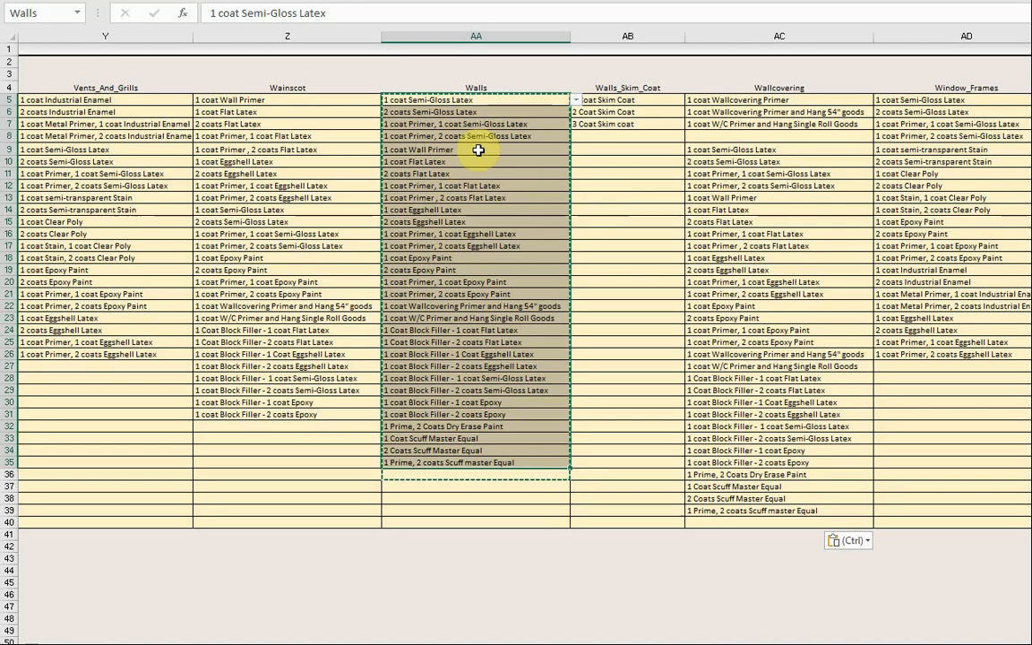
{"action": "left_click", "coordinate": [599, 138]}
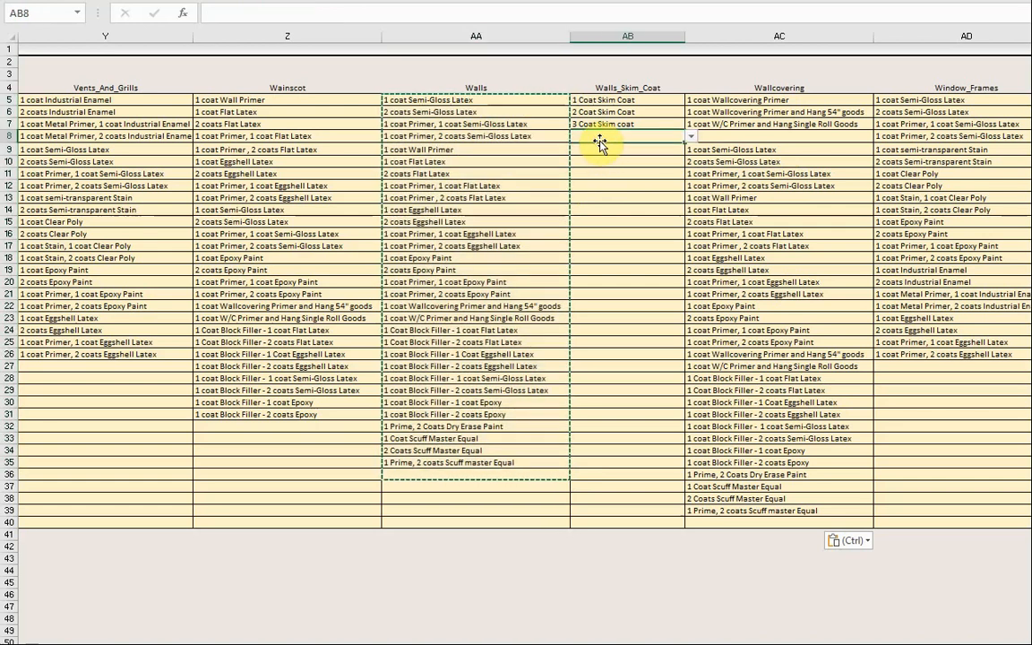
Step: Clear the copy selection and browse the paint system choices offered for the first empty Walls_Skim_Coat cell, AB8
{"action": "key", "text": "Escape"}
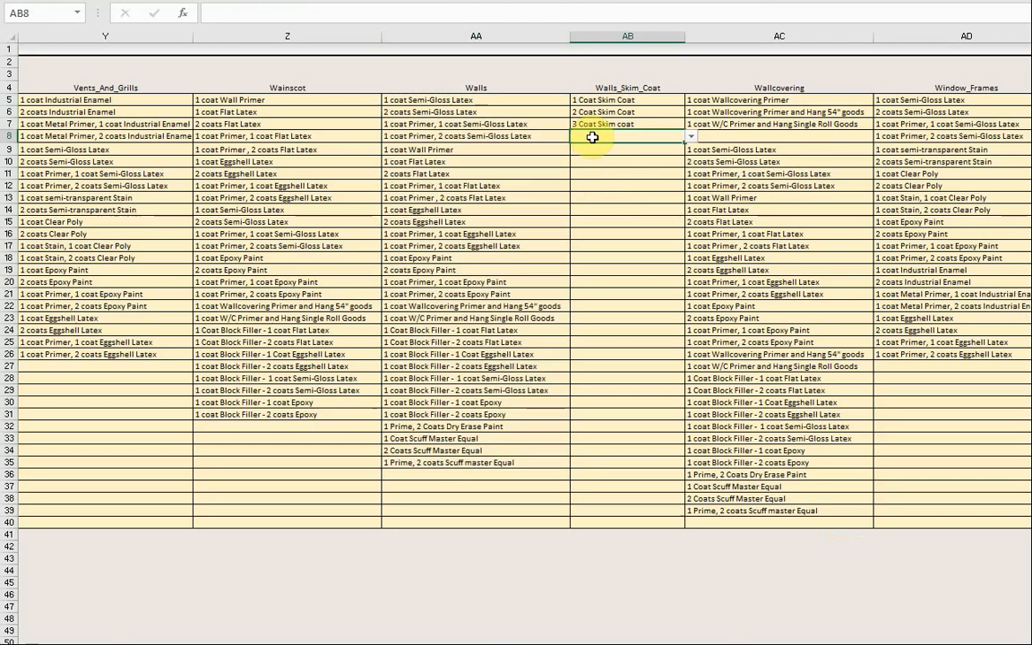
{"action": "left_click", "coordinate": [690, 137]}
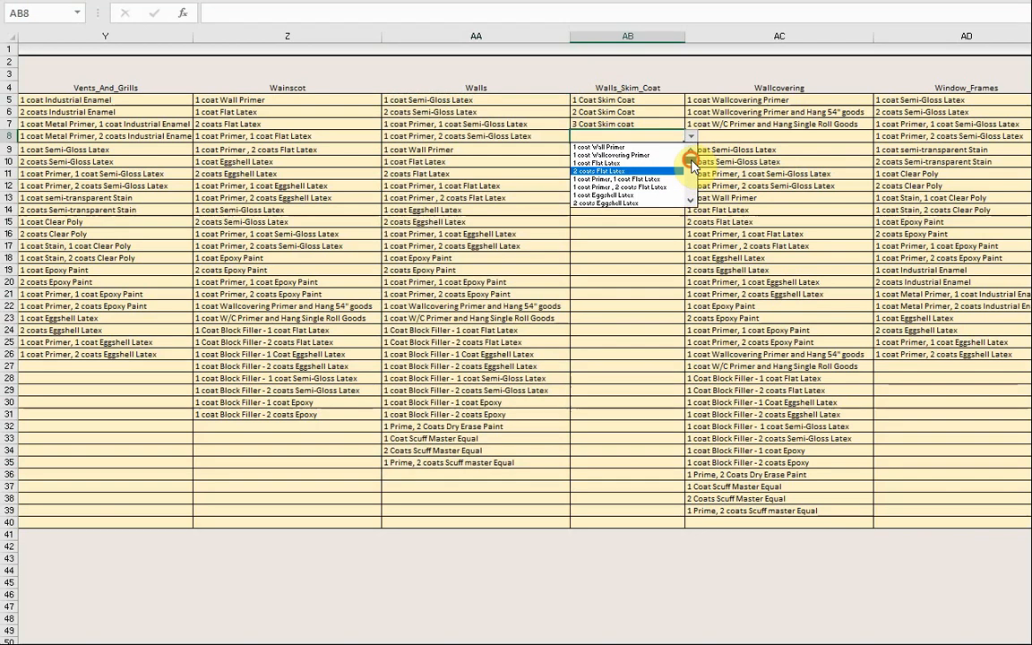
{"action": "left_click_drag", "start_coordinate": [691, 160], "coordinate": [692, 190]}
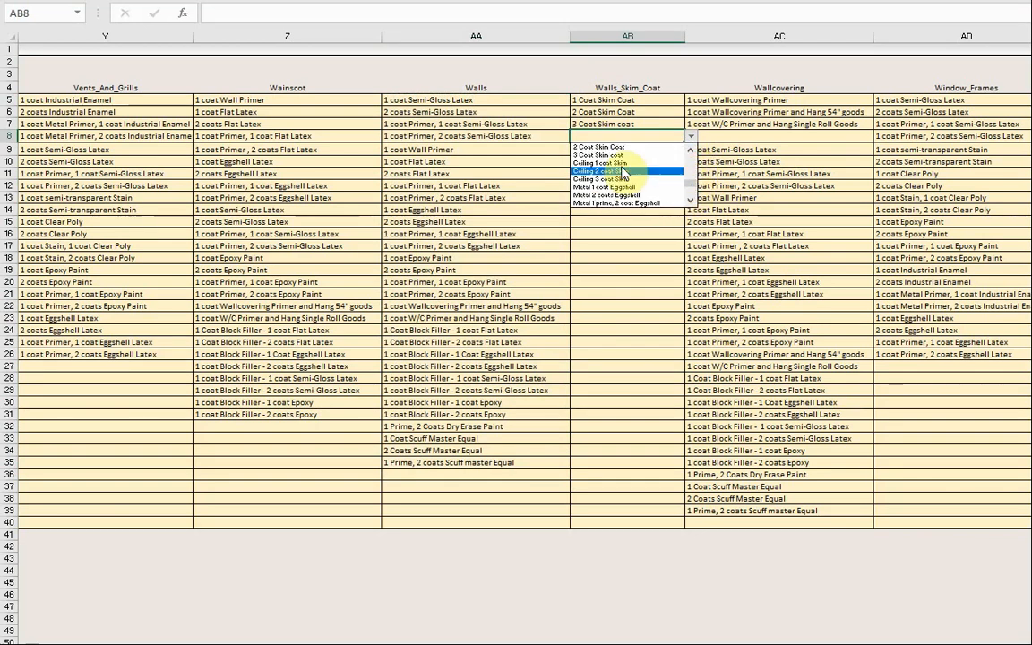
{"action": "left_click", "coordinate": [635, 124]}
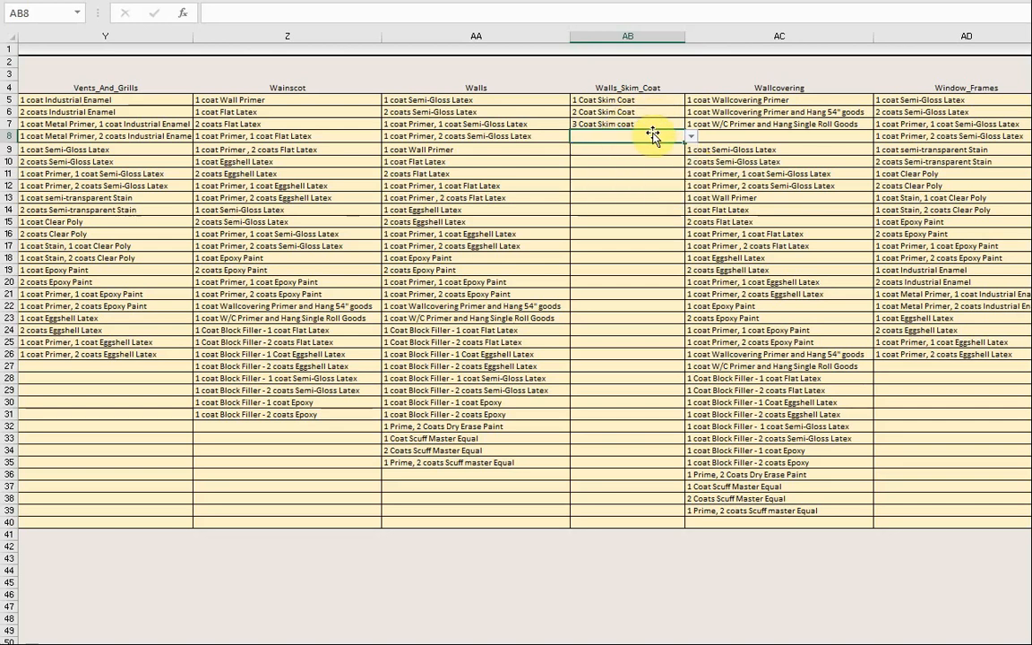
{"action": "left_click", "coordinate": [689, 137]}
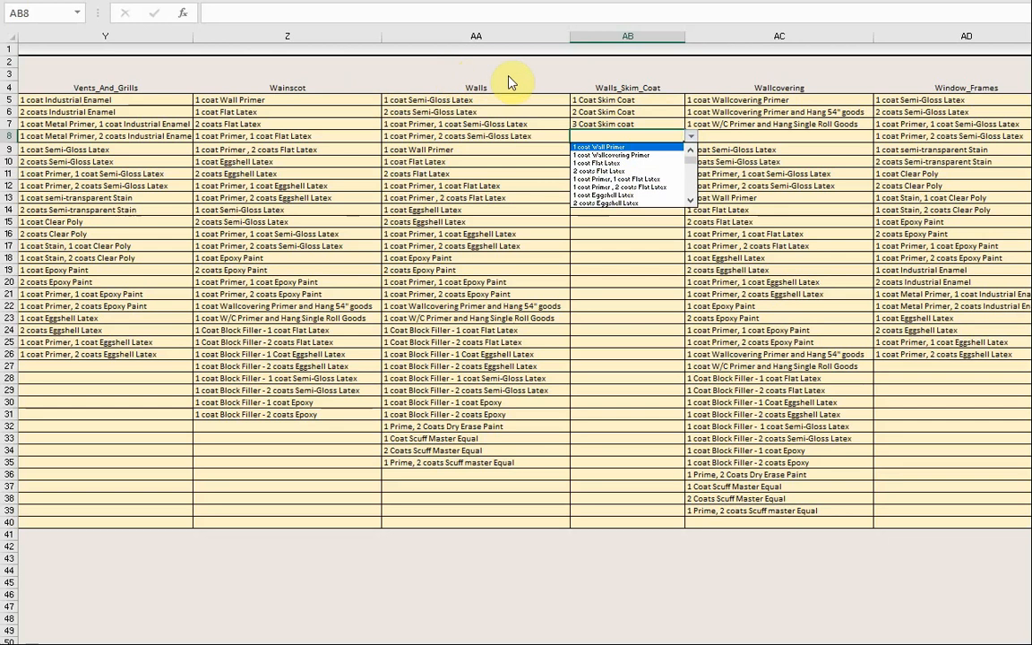
{"action": "key", "text": "Escape"}
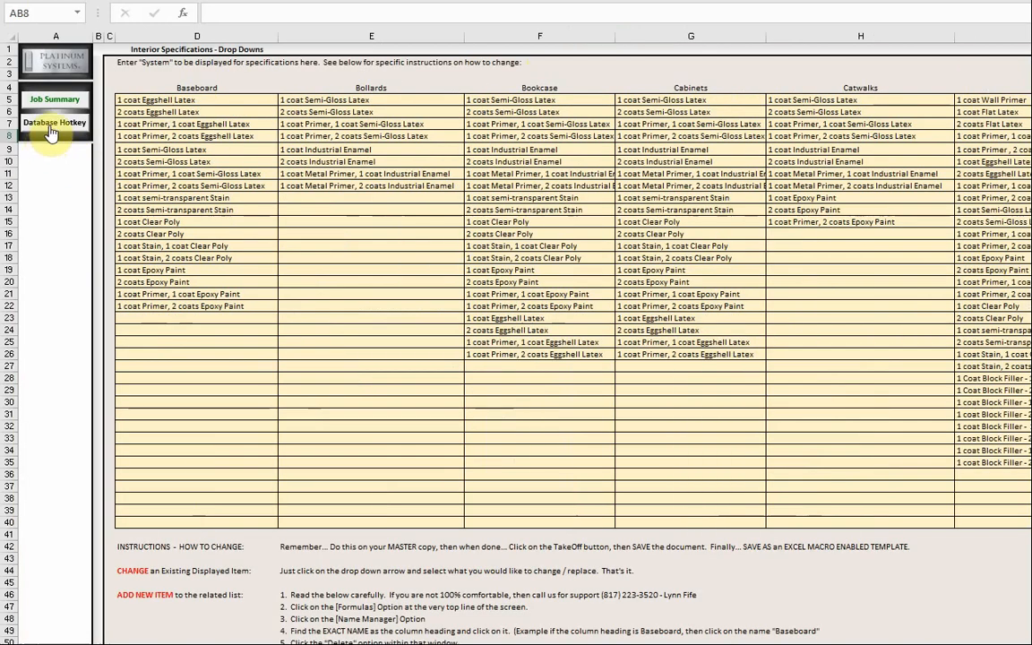
Step: Return to the database menu, open the Systems database, and inspect the primer-only systems in rows 6 and 7
{"action": "left_click", "coordinate": [44, 123]}
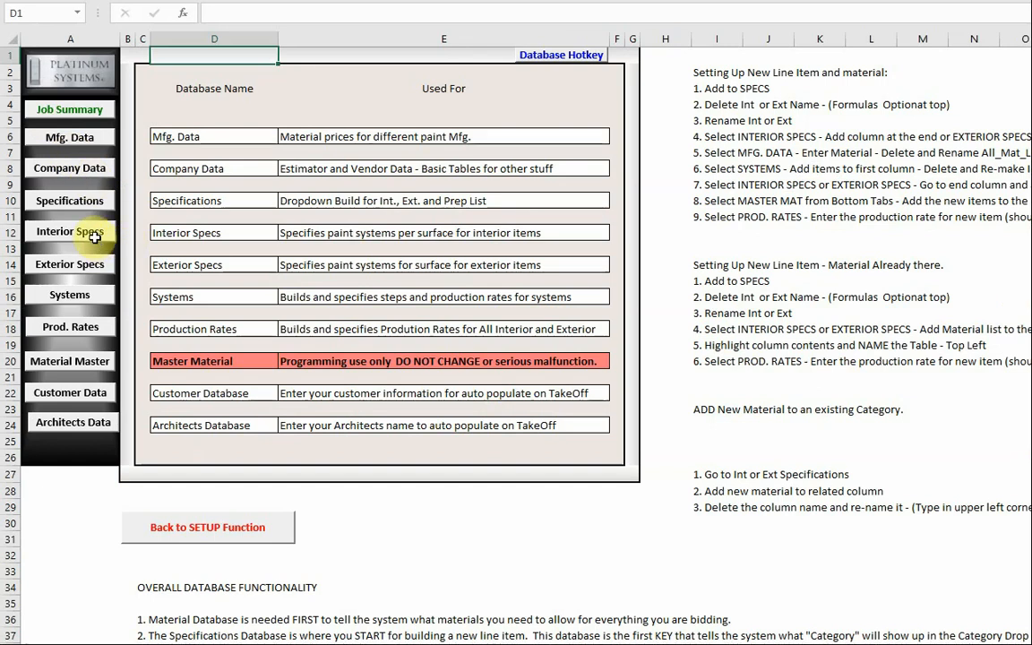
{"action": "left_click", "coordinate": [71, 294]}
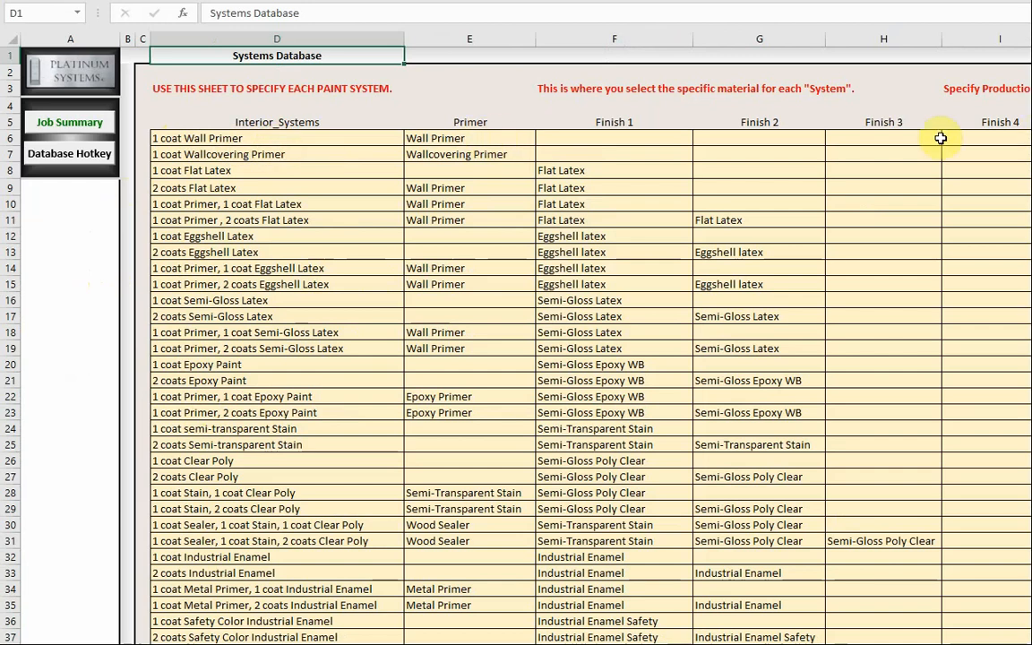
{"action": "left_click", "coordinate": [431, 139]}
{"action": "left_click", "coordinate": [610, 137]}
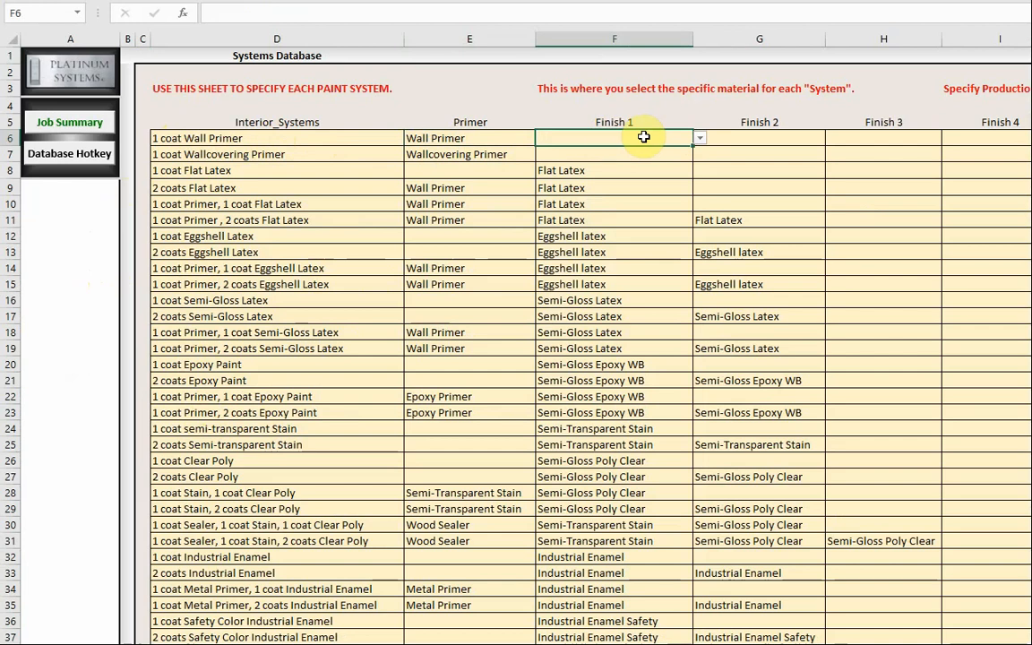
{"action": "left_click", "coordinate": [526, 155]}
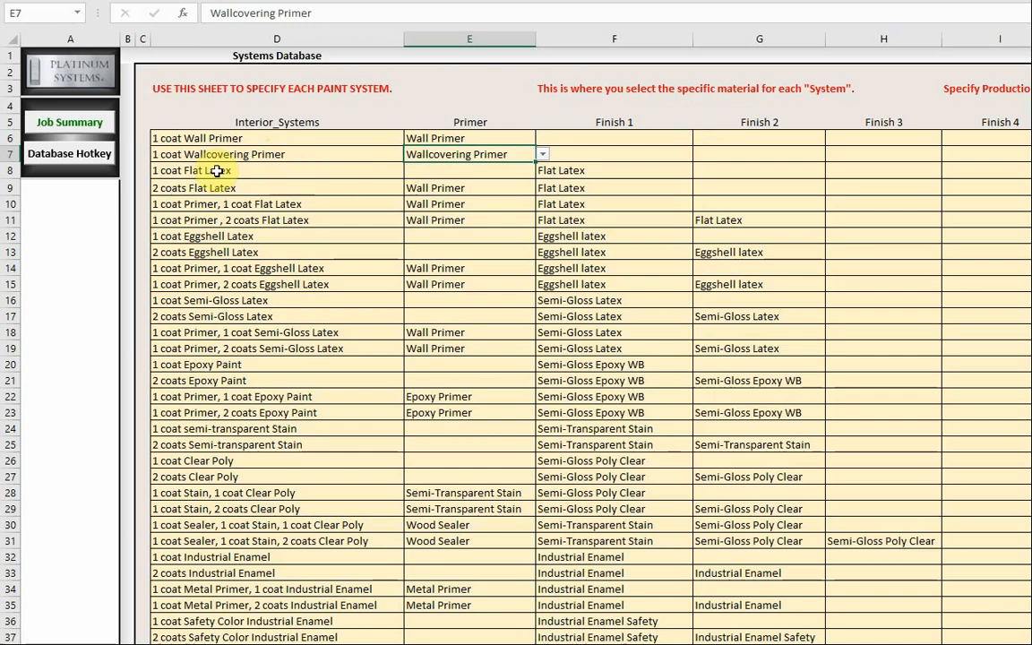
Step: Examine the primer, Finish 1 and Finish 2 materials assigned to the "1 coat Primer, 2 coats Flat Latex" system
{"action": "left_click", "coordinate": [184, 220]}
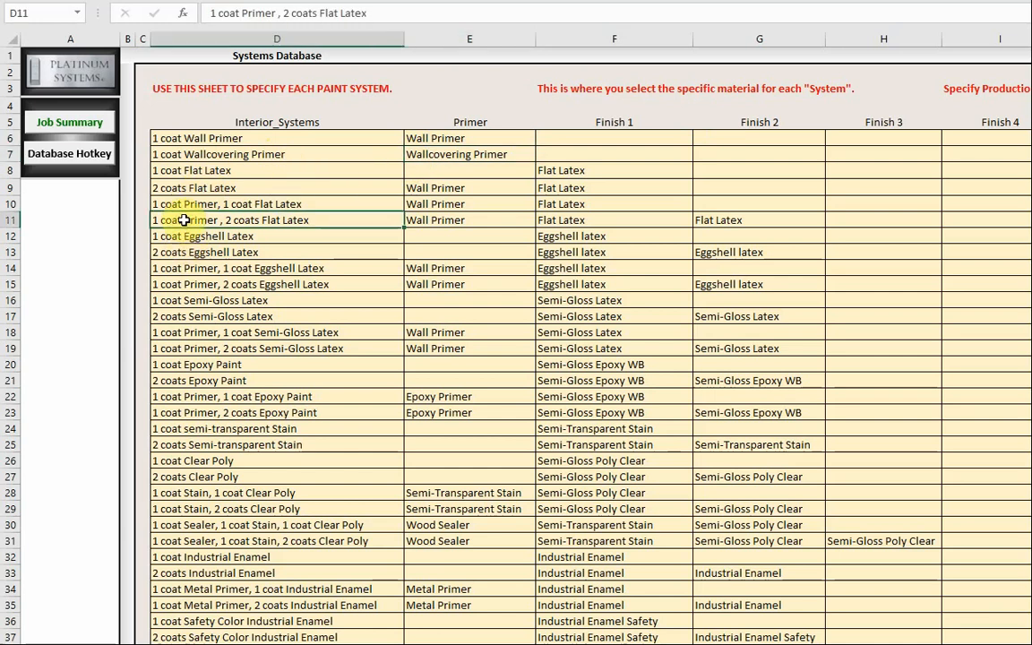
{"action": "left_click", "coordinate": [461, 223]}
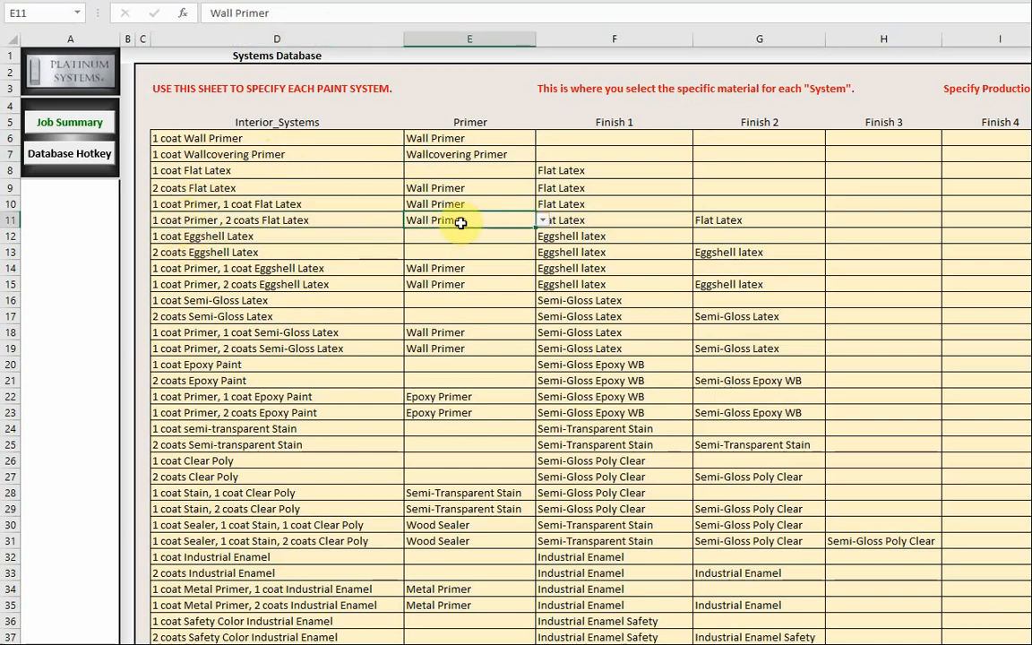
{"action": "left_click", "coordinate": [594, 220]}
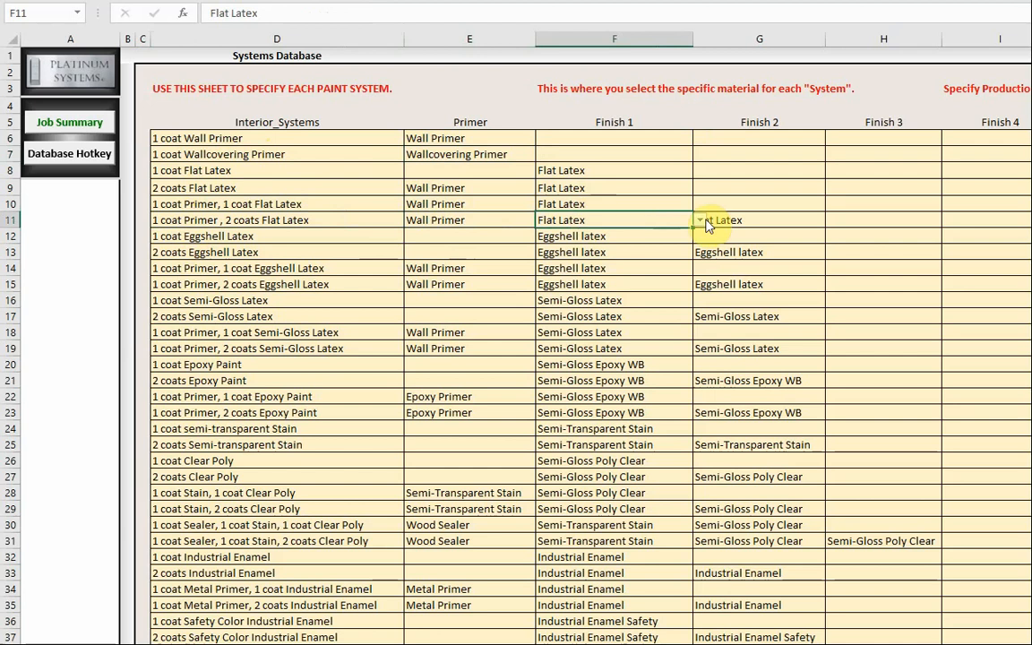
{"action": "left_click", "coordinate": [749, 217]}
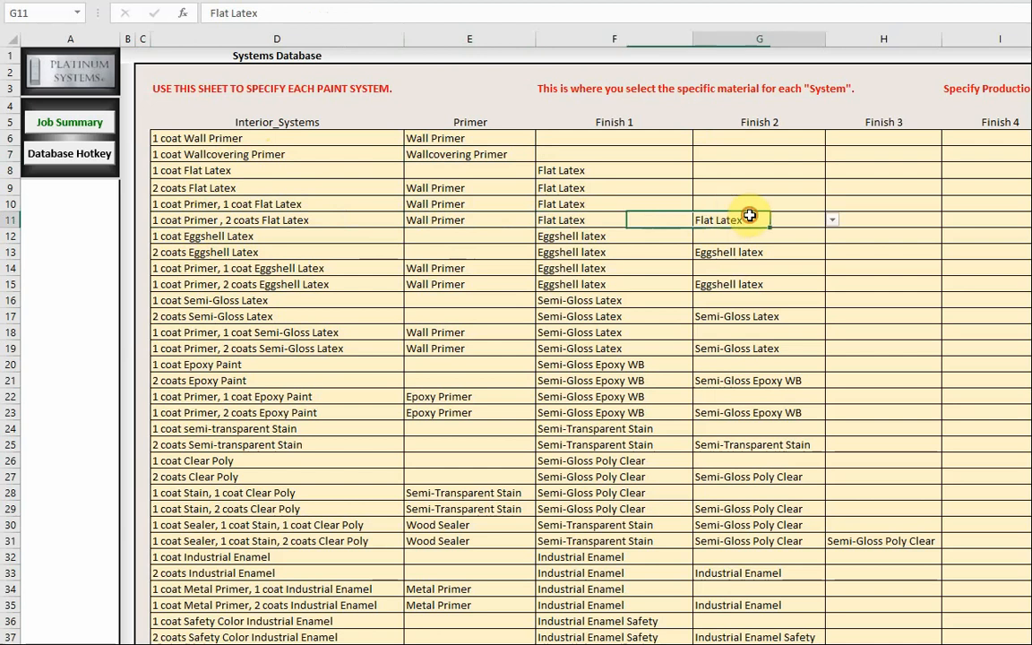
{"action": "left_click", "coordinate": [502, 222]}
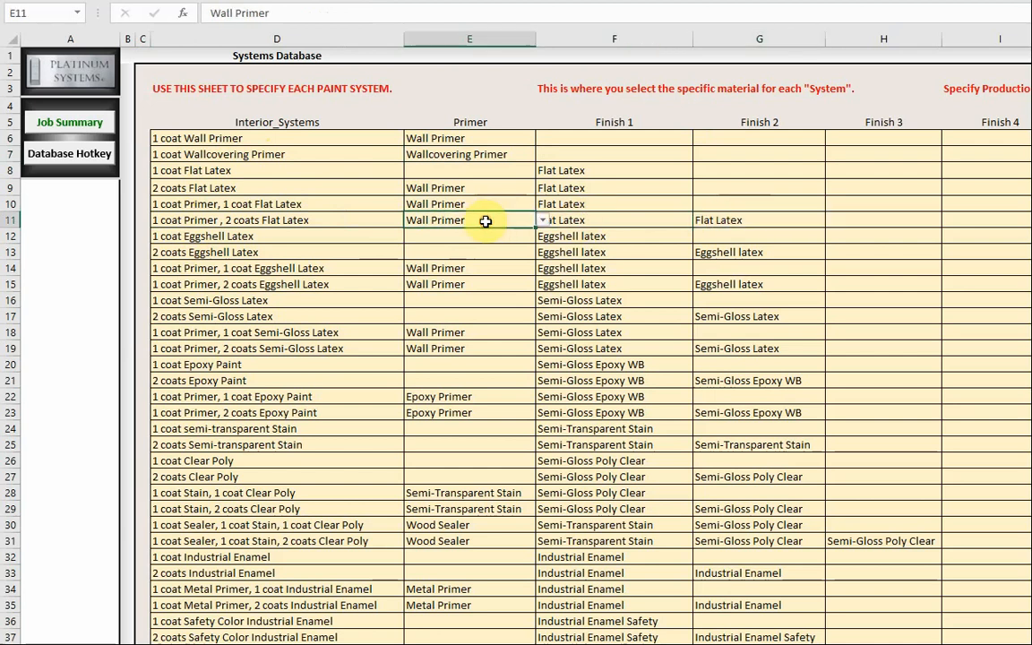
Step: Browse the material choices available for the primer in E11 and Finish 1 in F8, leaving both selections as they are
{"action": "left_click", "coordinate": [541, 223]}
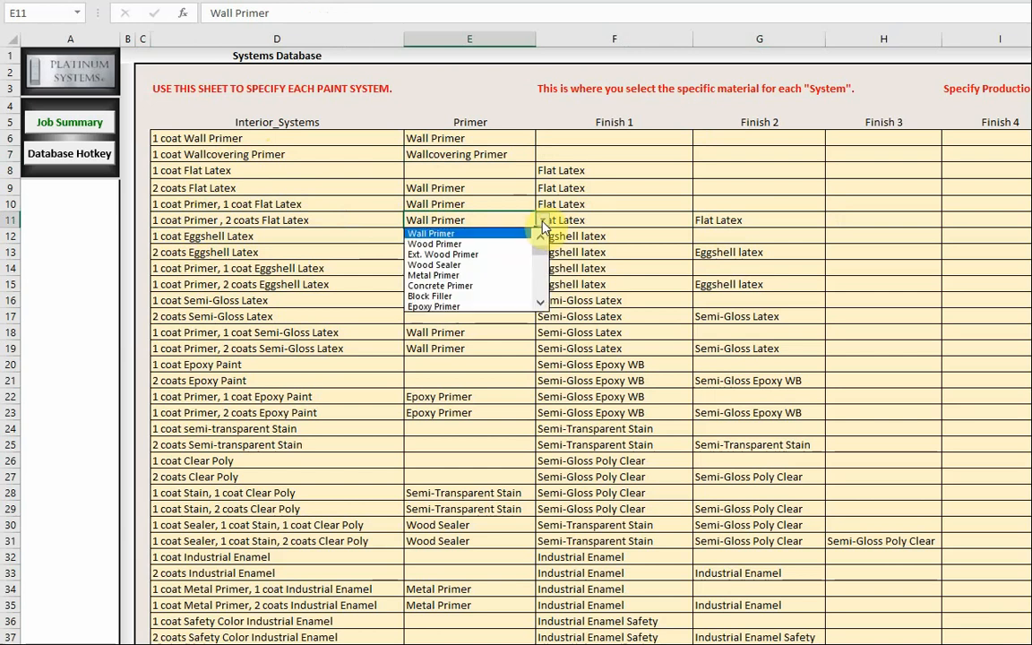
{"action": "mouse_move", "coordinate": [541, 257]}
{"action": "left_mouse_down"}
{"action": "mouse_move", "coordinate": [541, 289]}
{"action": "mouse_move", "coordinate": [543, 258]}
{"action": "left_mouse_up"}
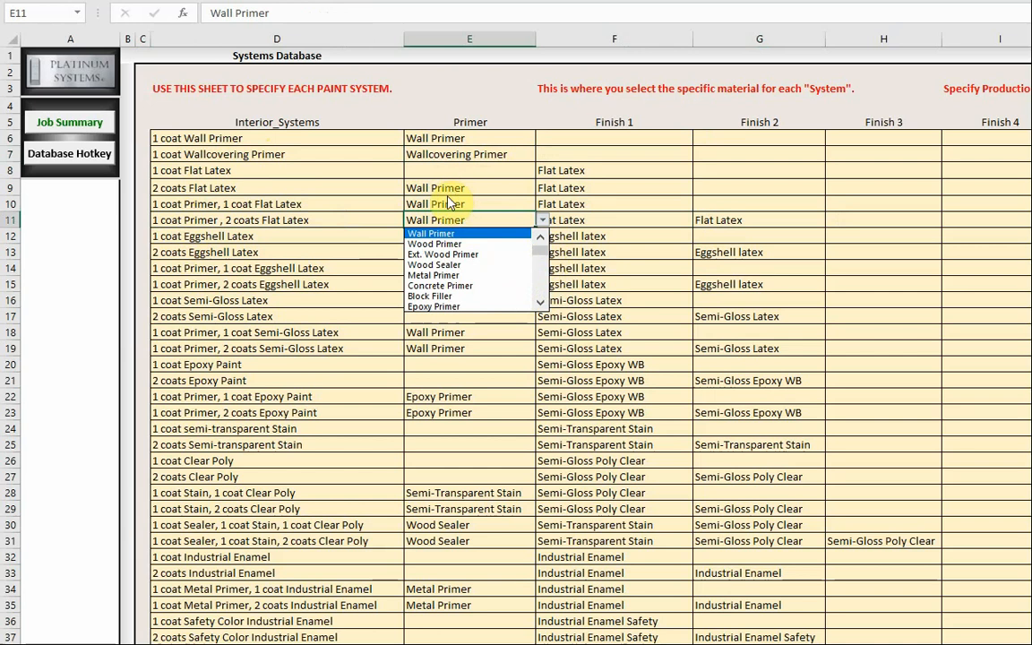
{"action": "left_click", "coordinate": [588, 183]}
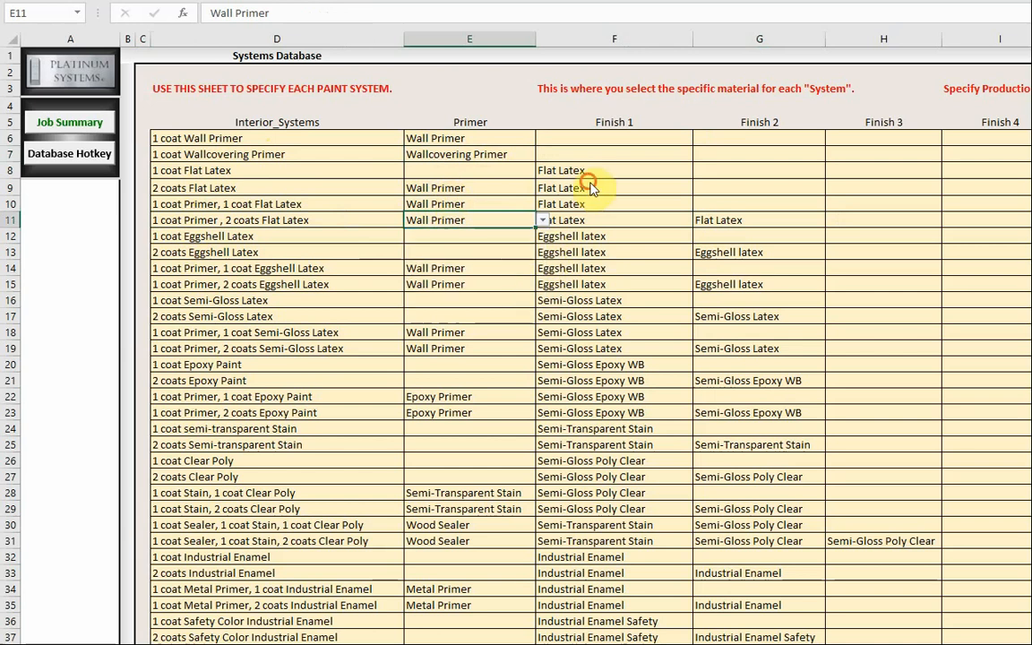
{"action": "left_click", "coordinate": [582, 172]}
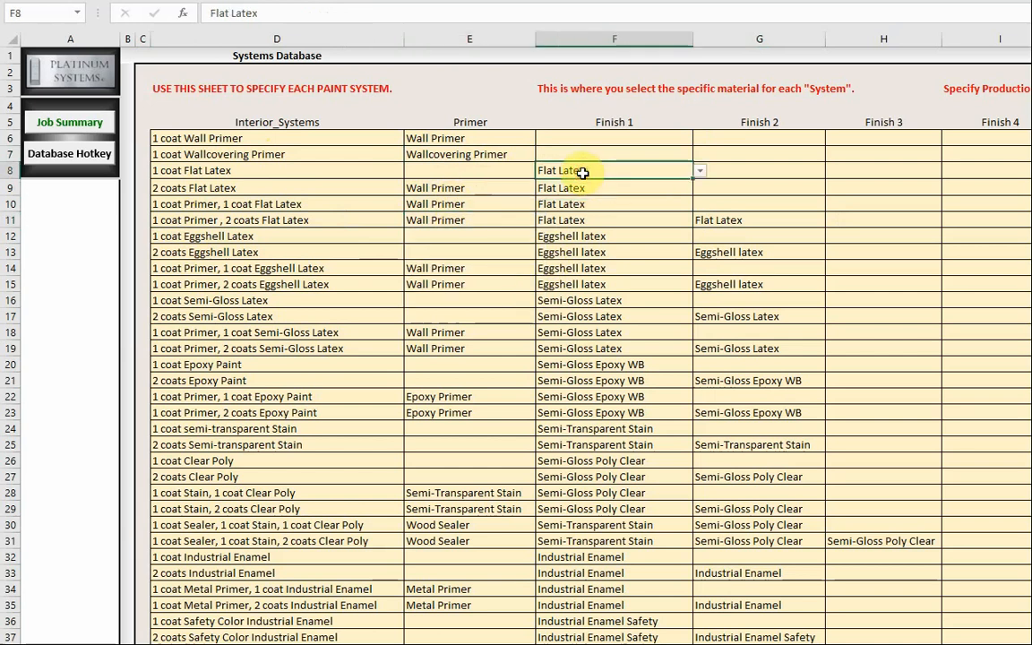
{"action": "left_click", "coordinate": [700, 170]}
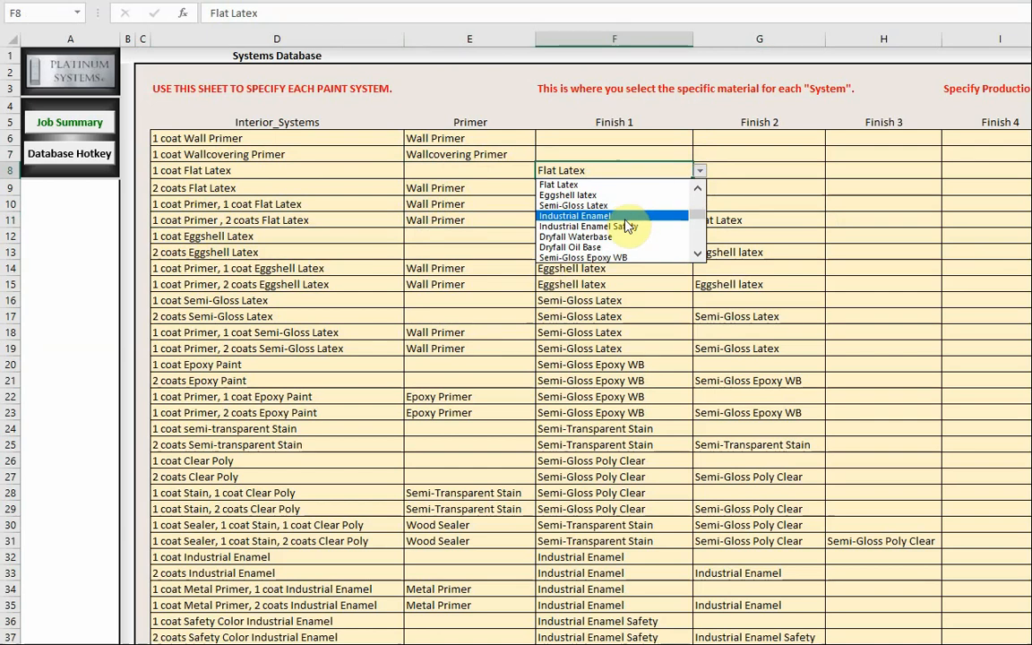
{"action": "left_click", "coordinate": [461, 170]}
Step: Review the Interior_Systems list down to blank row 86 and check its system, Primer, Finish 1 and Finish 2 cells
{"action": "scroll", "coordinate": [327, 185], "scroll_direction": "down", "scroll_amount": 10}
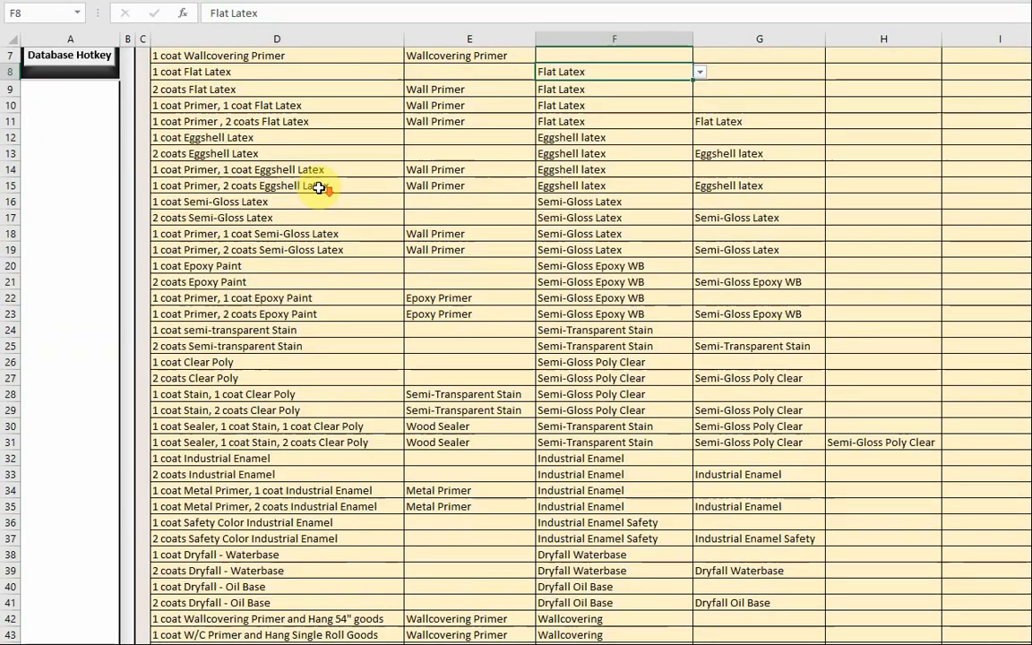
{"action": "scroll", "coordinate": [318, 189], "scroll_direction": "down", "scroll_amount": 7}
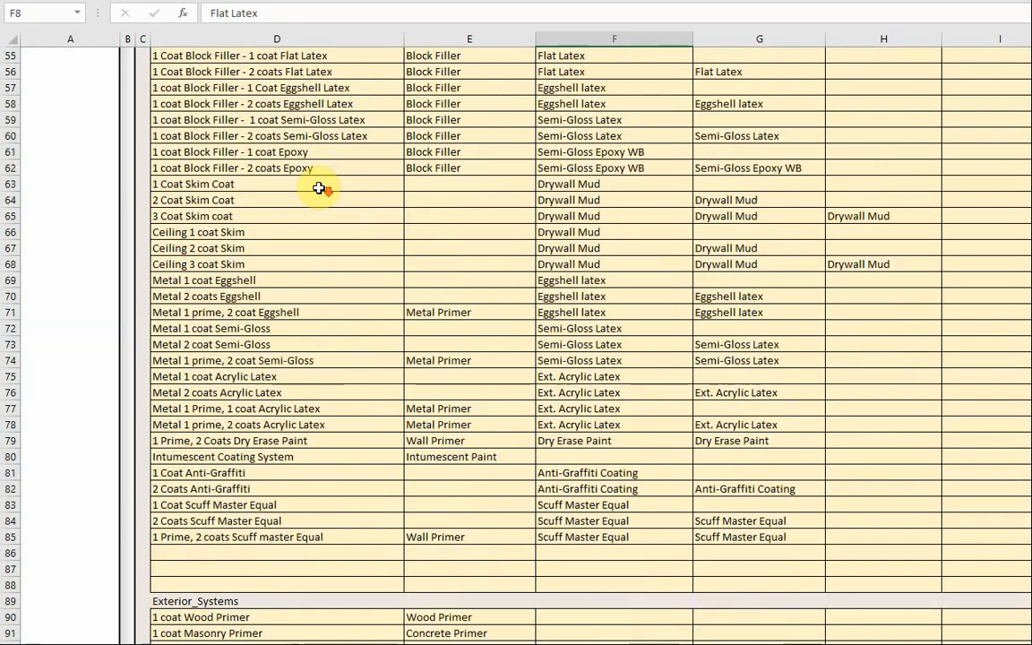
{"action": "left_click", "coordinate": [185, 505]}
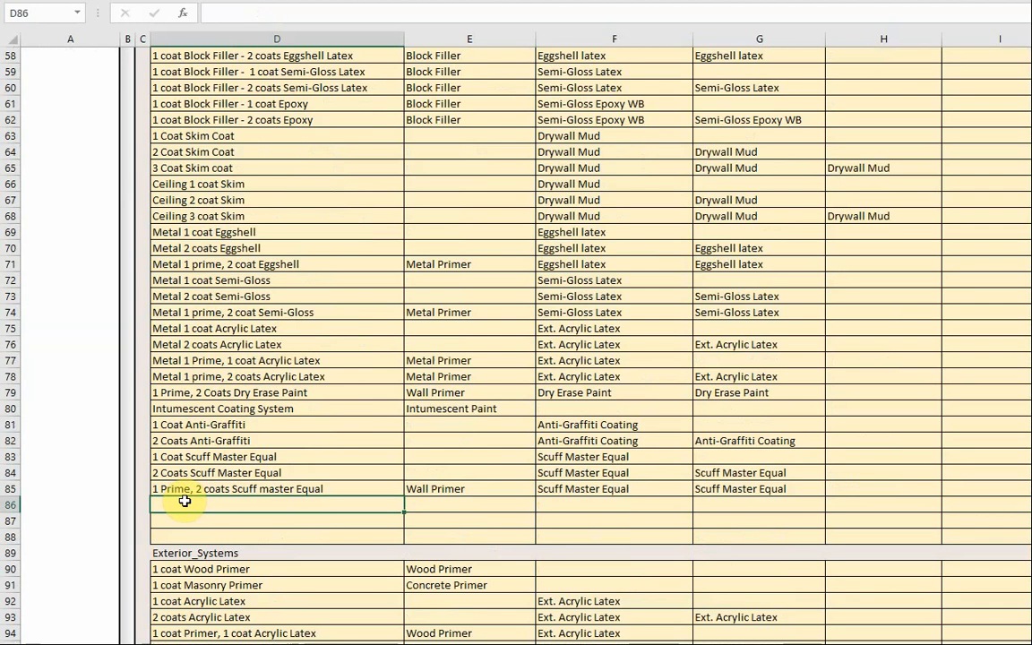
{"action": "left_click", "coordinate": [420, 505]}
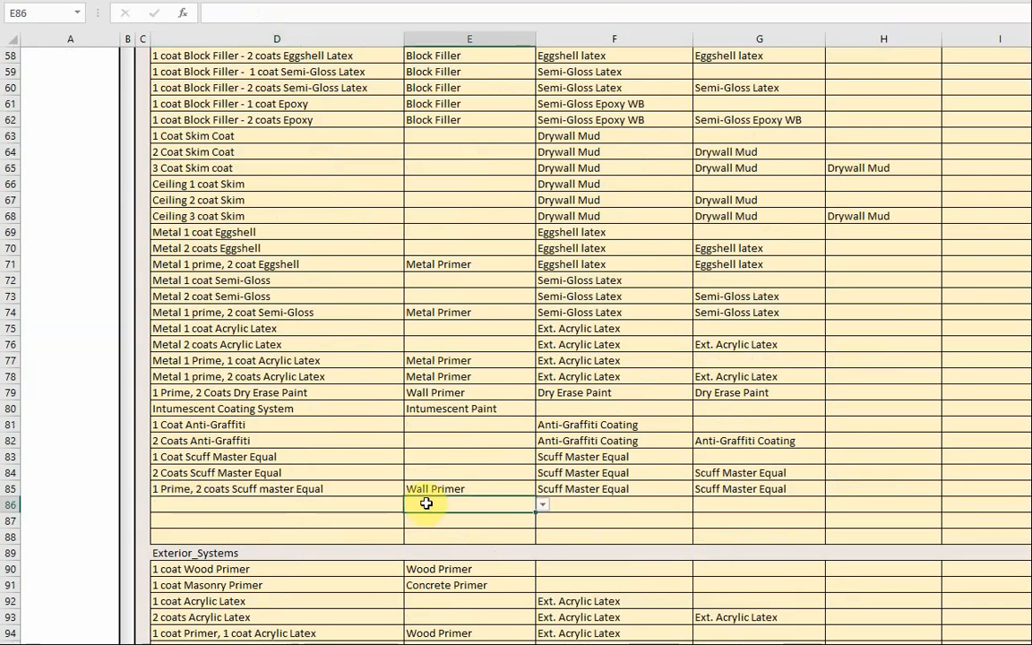
{"action": "left_click", "coordinate": [609, 504]}
{"action": "left_click", "coordinate": [744, 503]}
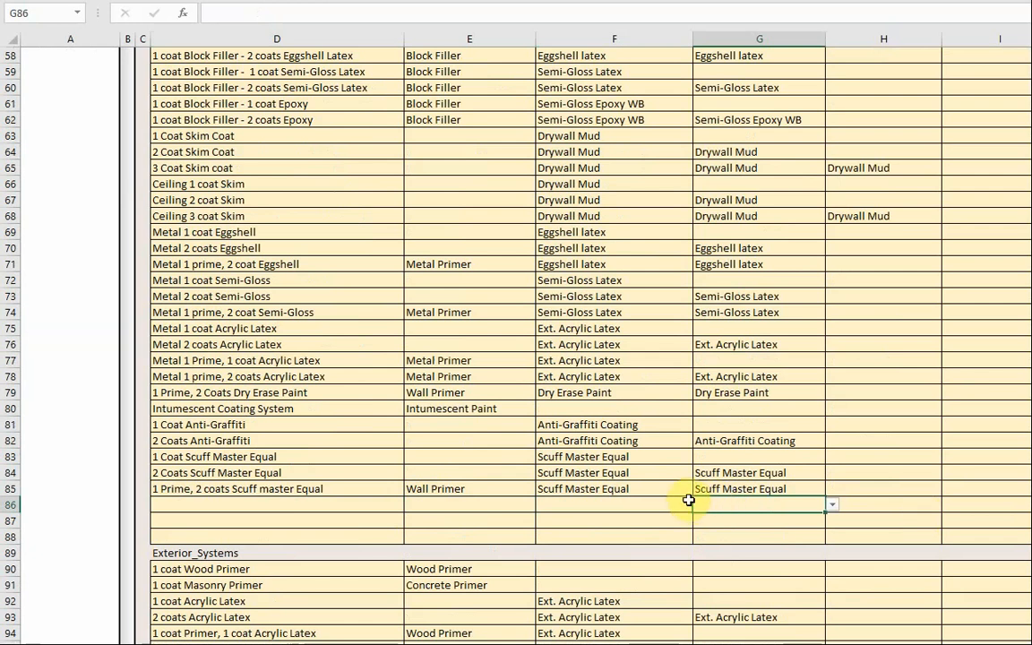
{"action": "scroll", "coordinate": [311, 431], "scroll_direction": "up", "scroll_amount": 19}
Step: Return to the database menu, open the Production Rates database, and inspect the interior Reg, Slow and Fast rate columns
{"action": "left_click", "coordinate": [79, 162]}
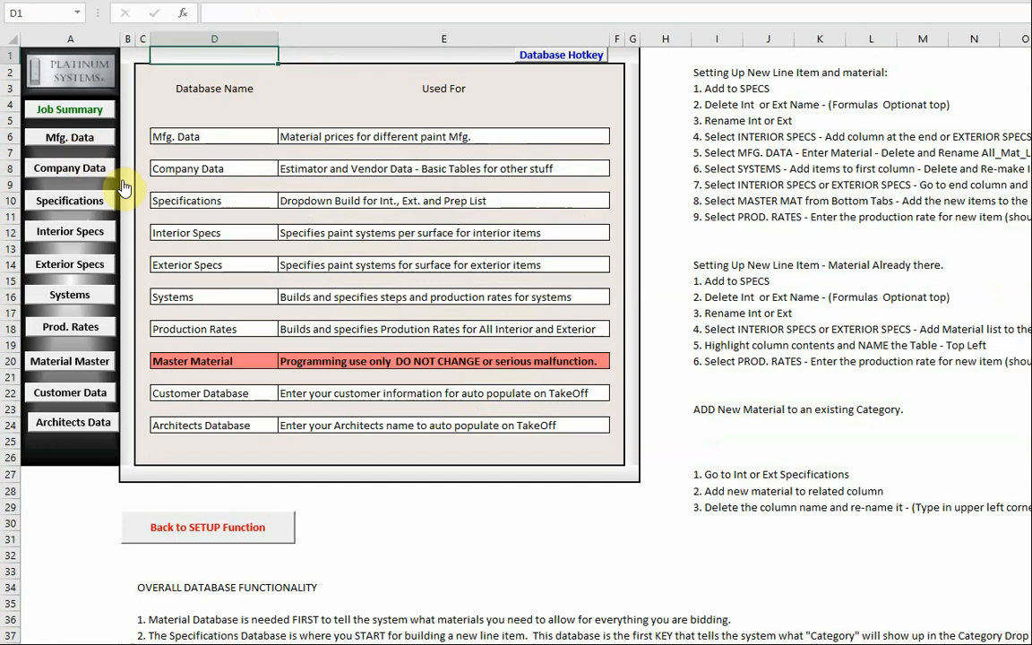
{"action": "left_click", "coordinate": [72, 328]}
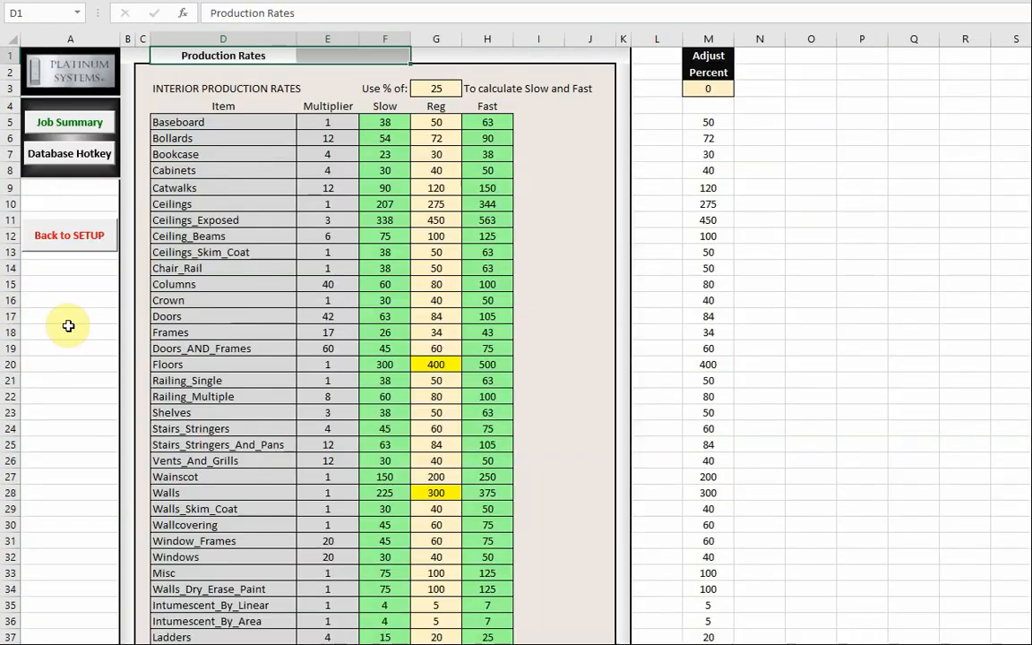
{"action": "left_click_drag", "start_coordinate": [437, 121], "coordinate": [428, 225]}
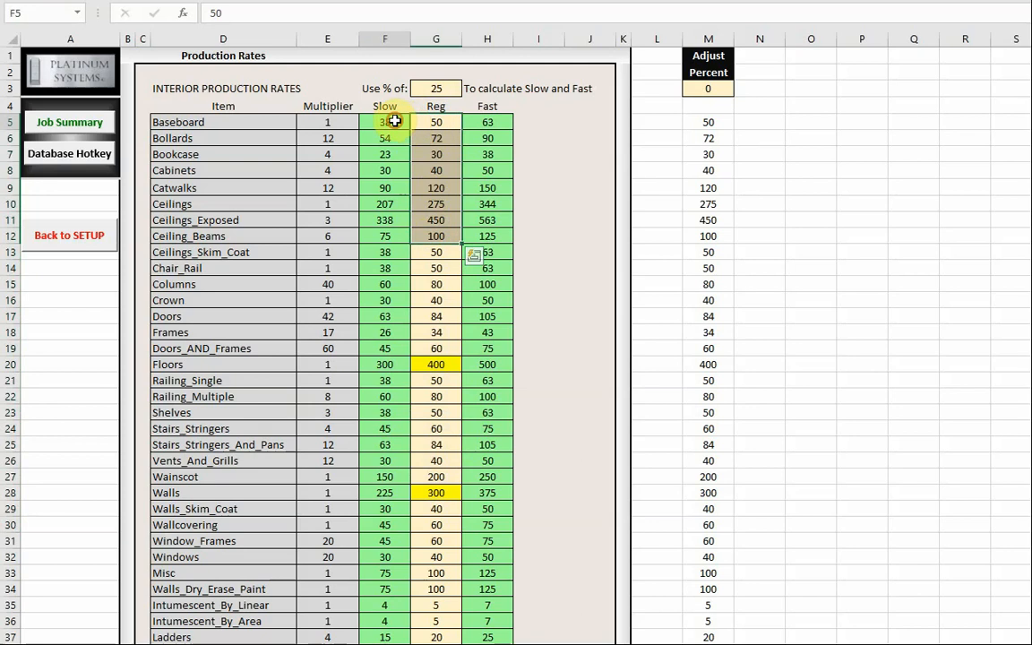
{"action": "left_click", "coordinate": [393, 121]}
{"action": "left_click_drag", "start_coordinate": [391, 121], "coordinate": [392, 315]}
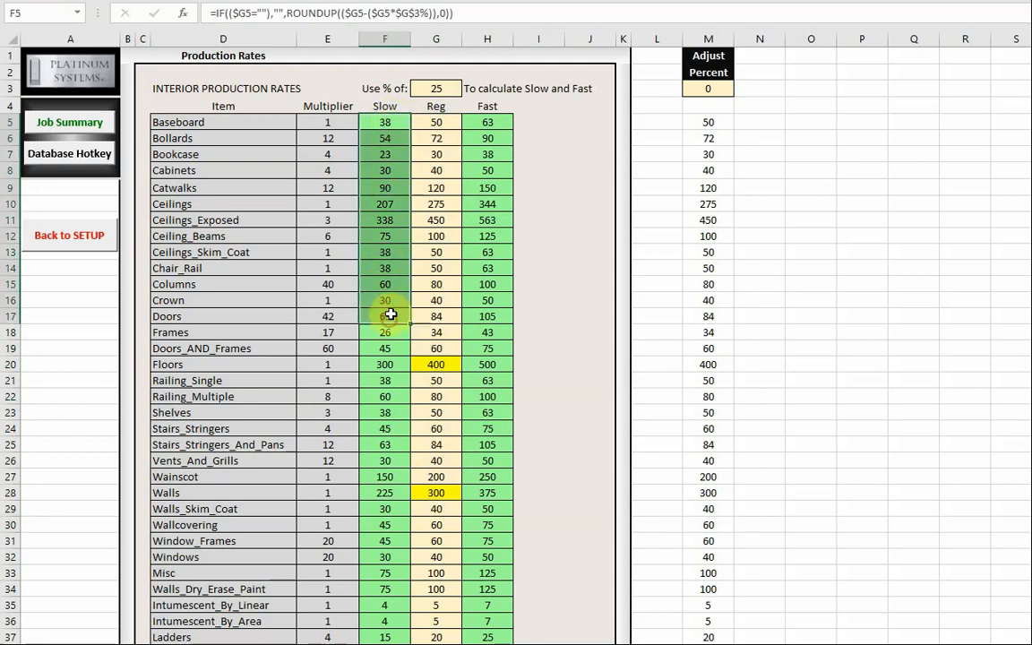
{"action": "left_click_drag", "start_coordinate": [492, 121], "coordinate": [491, 323]}
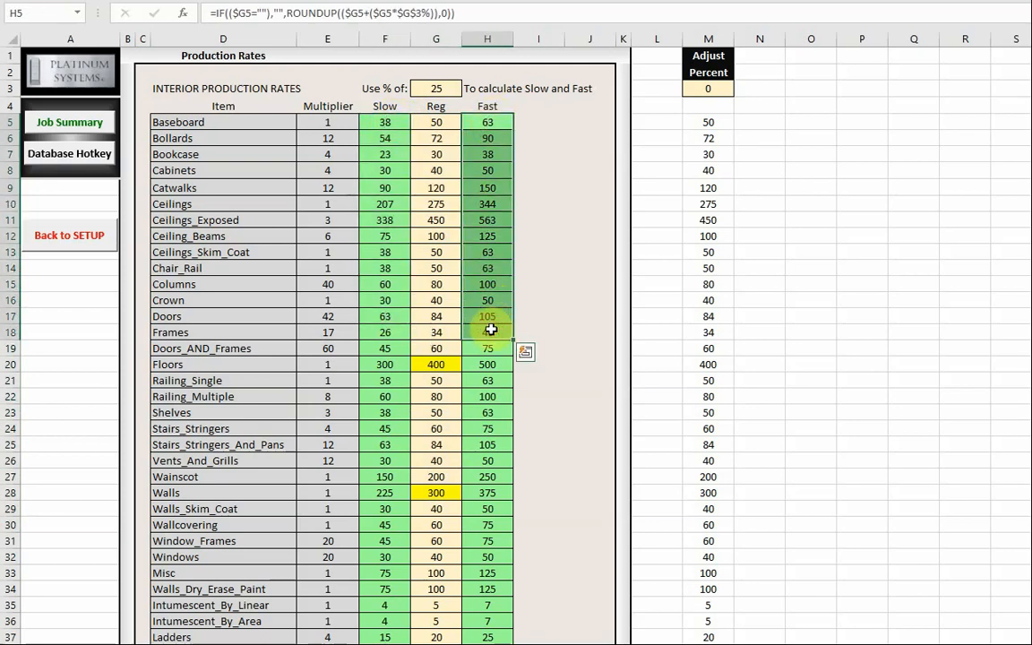
{"action": "left_click", "coordinate": [560, 195]}
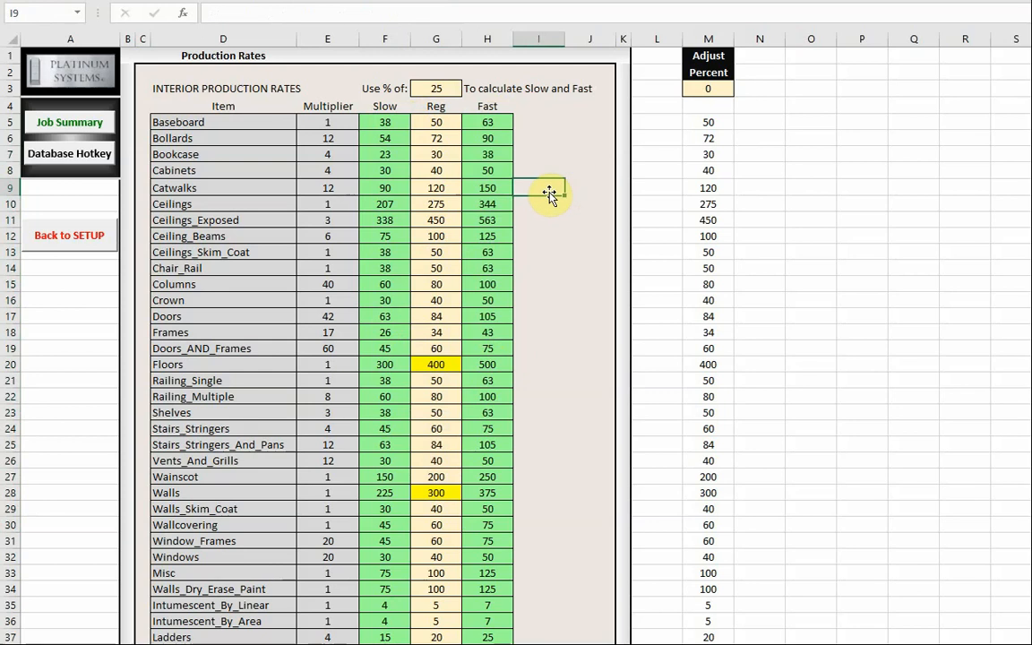
Step: Set the percentage used to calculate the Slow and Fast interior production rates to 30
{"action": "left_click", "coordinate": [419, 88]}
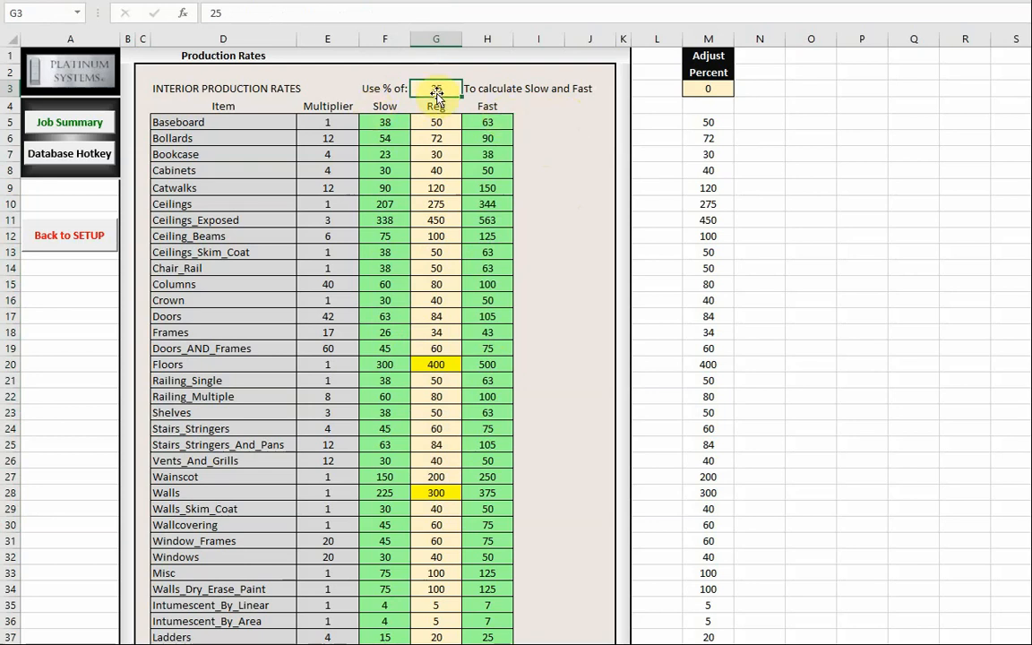
{"action": "type", "text": "20"}
{"action": "key", "text": "Return"}
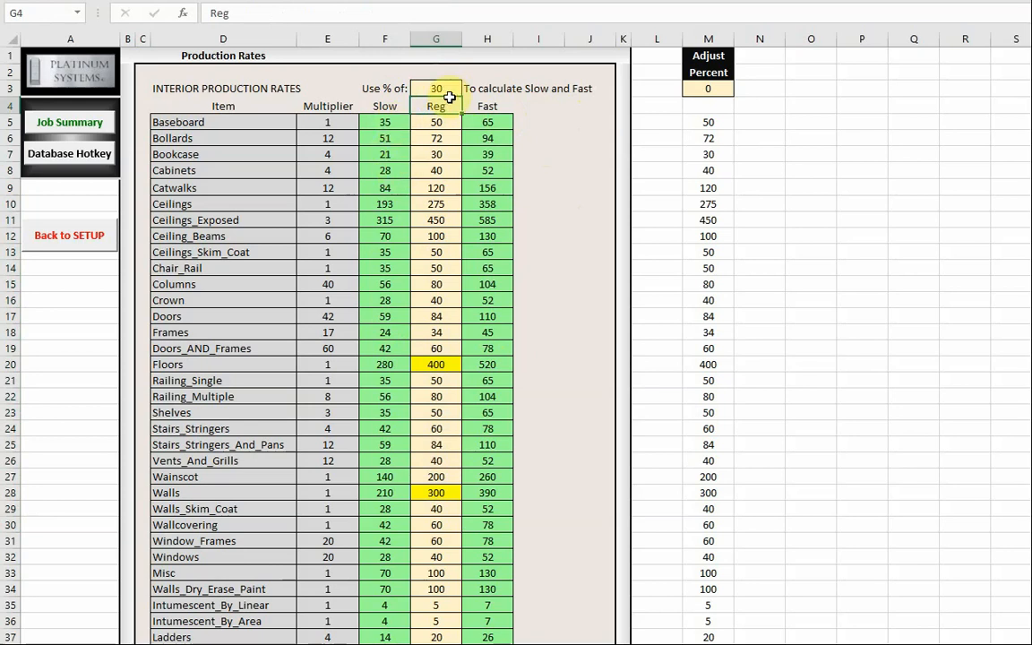
Step: Change the Slow and Fast calculation percentage in G3 to 40
{"action": "left_click", "coordinate": [450, 87]}
{"action": "type", "text": "40"}
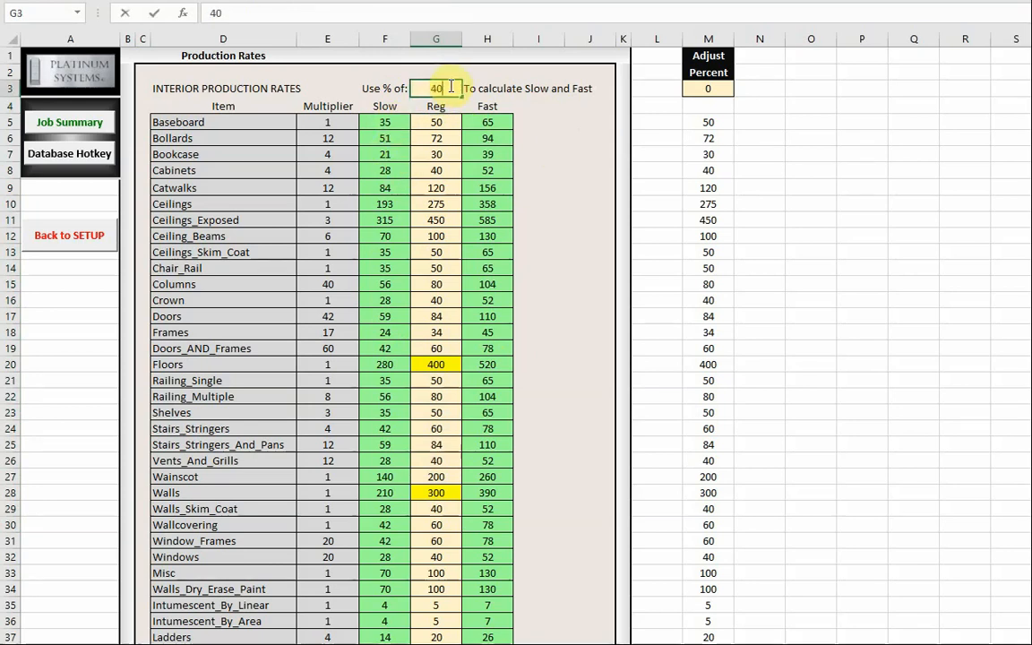
{"action": "key", "text": "Return"}
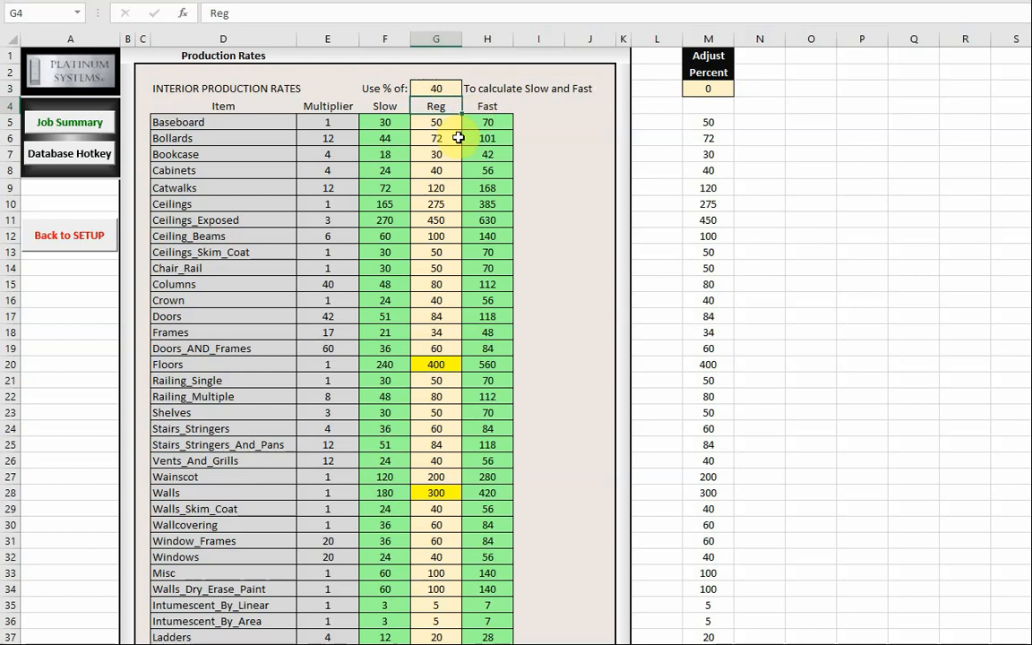
Step: Set the percentage used to calculate the Slow and Fast interior rates to 25
{"action": "left_click", "coordinate": [441, 87]}
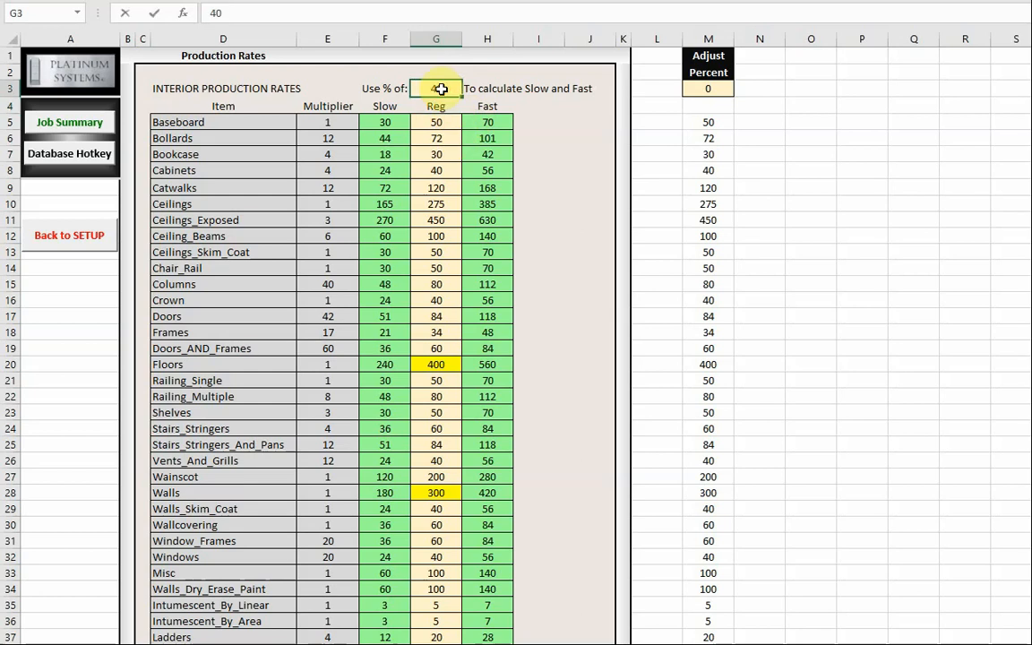
{"action": "type", "text": "25"}
{"action": "key", "text": "Return"}
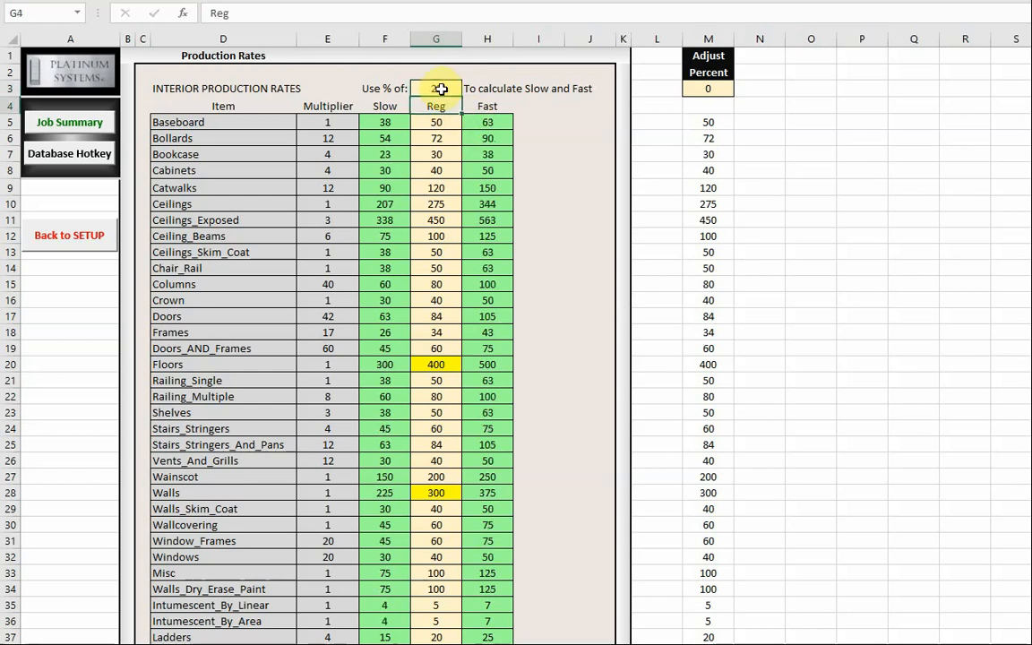
Step: Open the Customer Database from the database menu to view its customer list, and go to the Job Summary sheet
{"action": "left_click", "coordinate": [70, 154]}
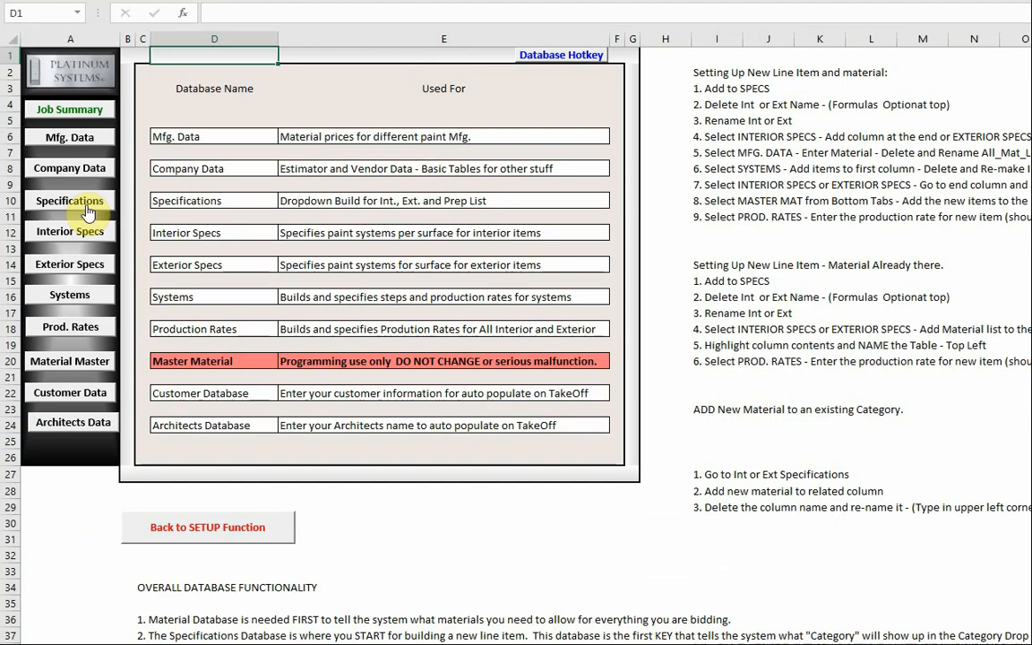
{"action": "left_click", "coordinate": [45, 394]}
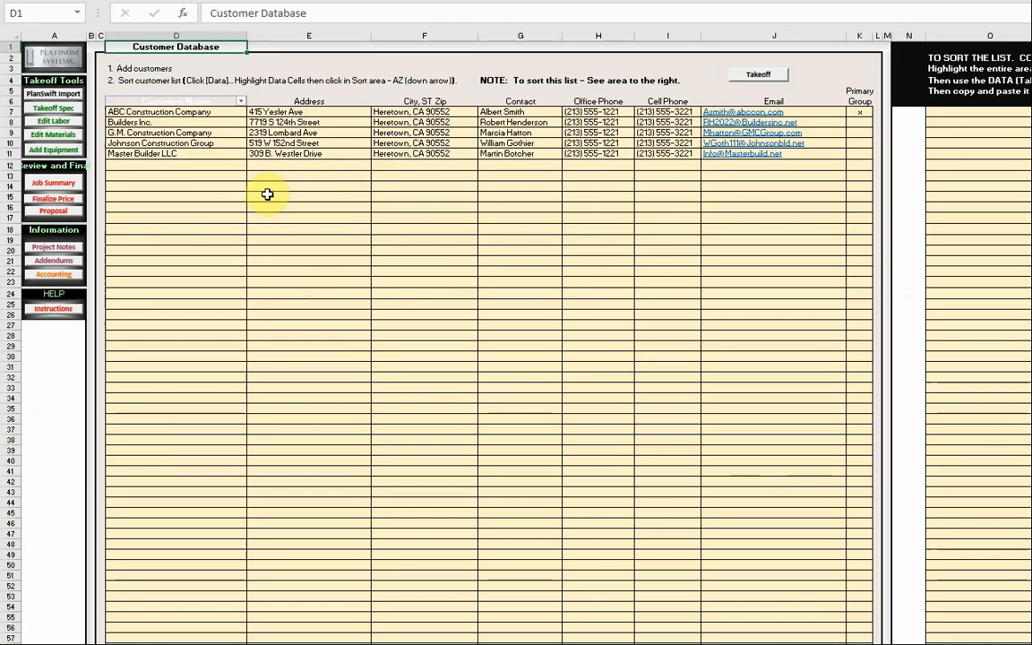
{"action": "left_click", "coordinate": [60, 188]}
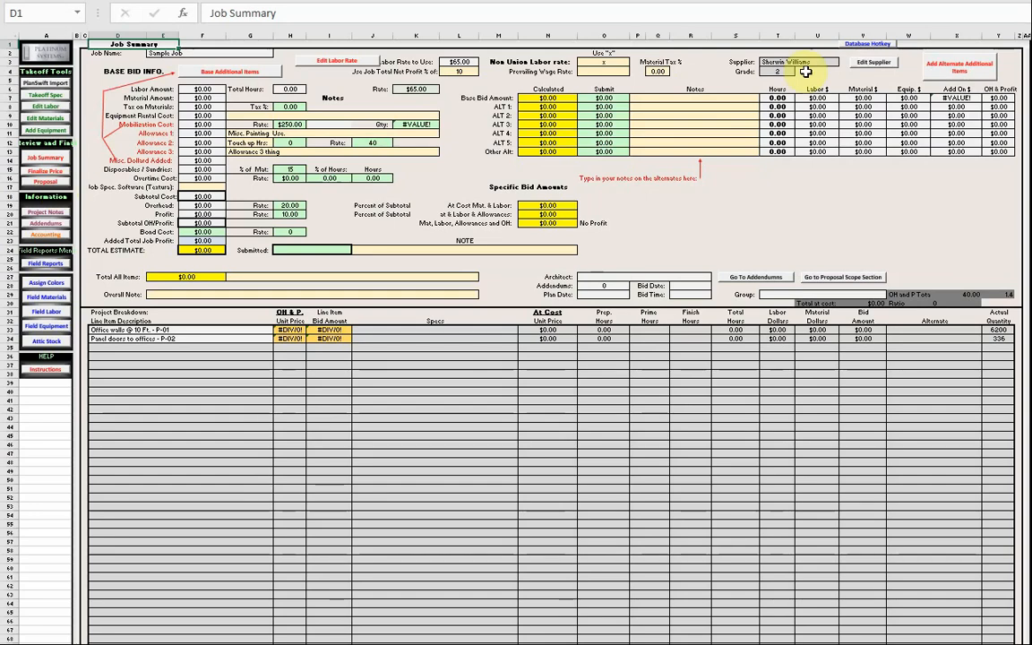
{"action": "left_click", "coordinate": [869, 44]}
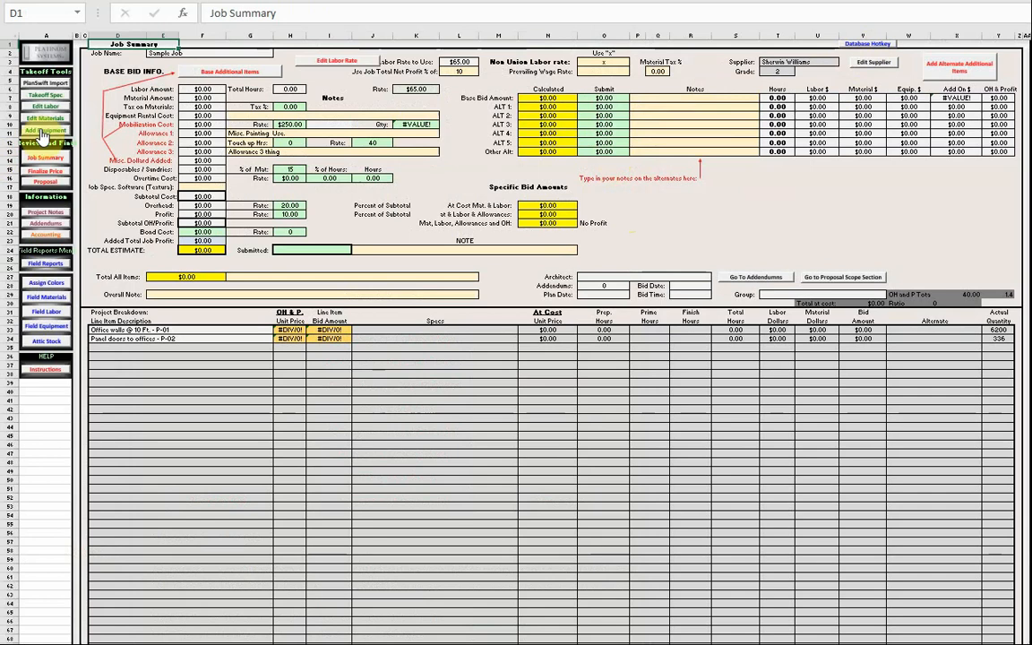
Step: Open the TakeOff sheet and check the Specify Paint Systems choices for the Walls line item without choosing one
{"action": "left_click", "coordinate": [46, 94]}
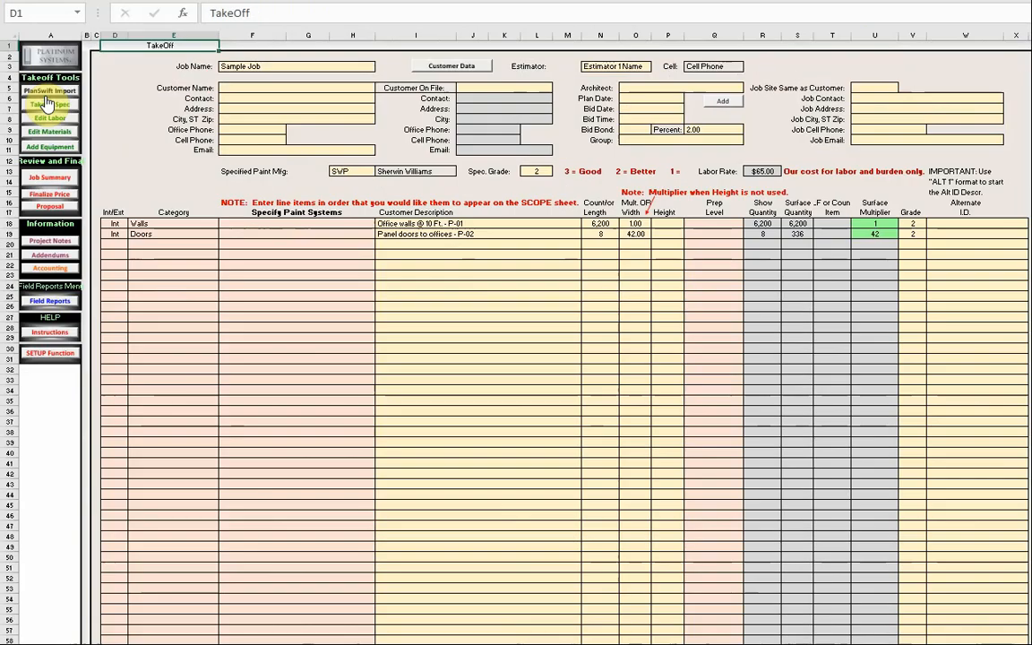
{"action": "left_click", "coordinate": [295, 229]}
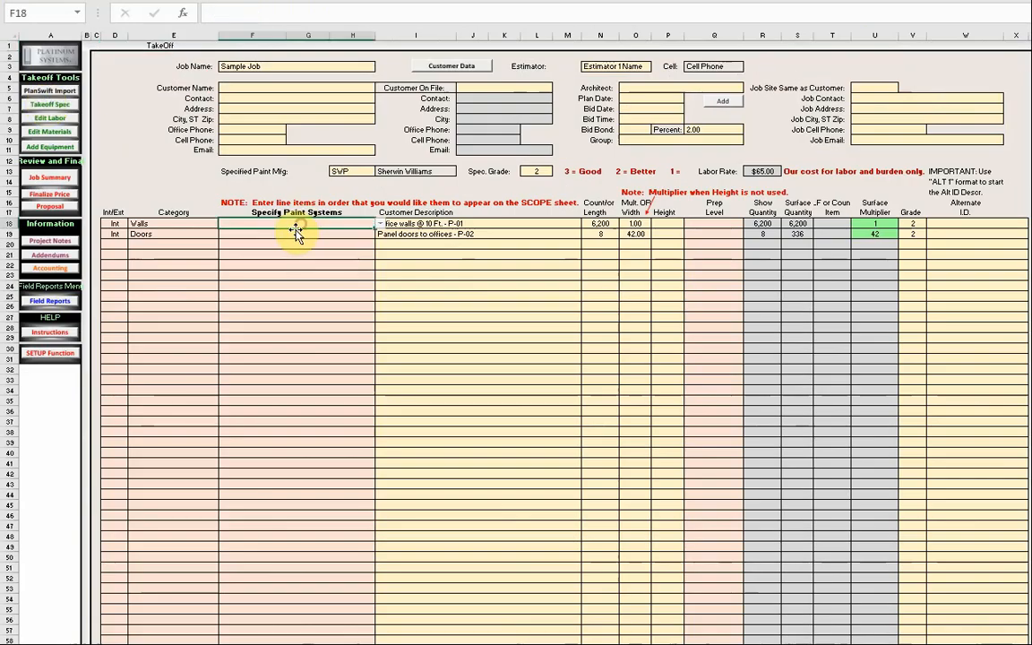
{"action": "left_click", "coordinate": [380, 223]}
{"action": "left_click", "coordinate": [176, 176]}
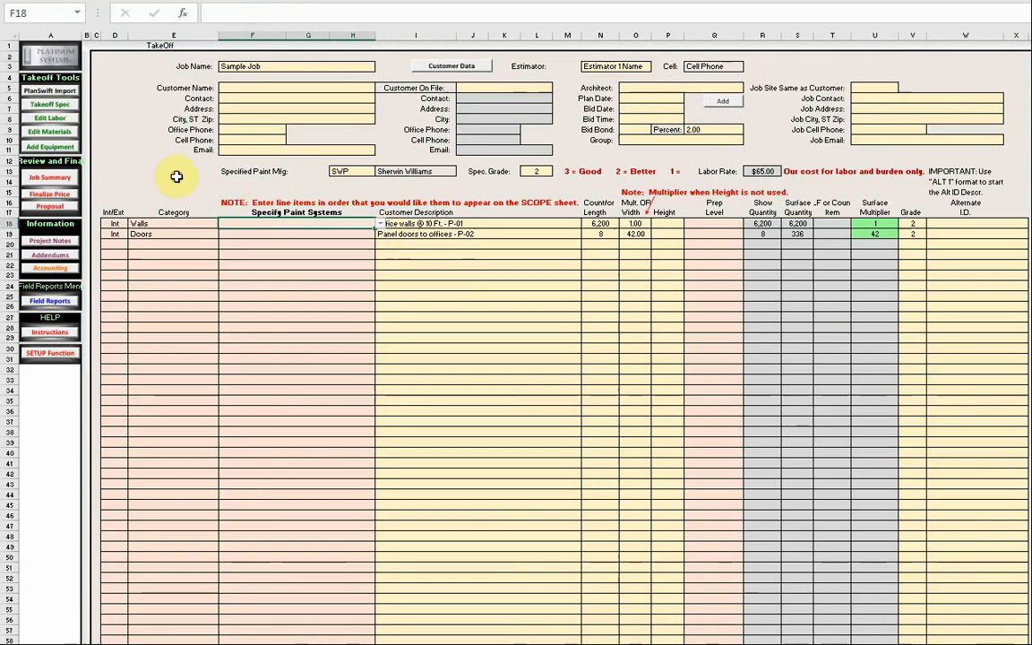